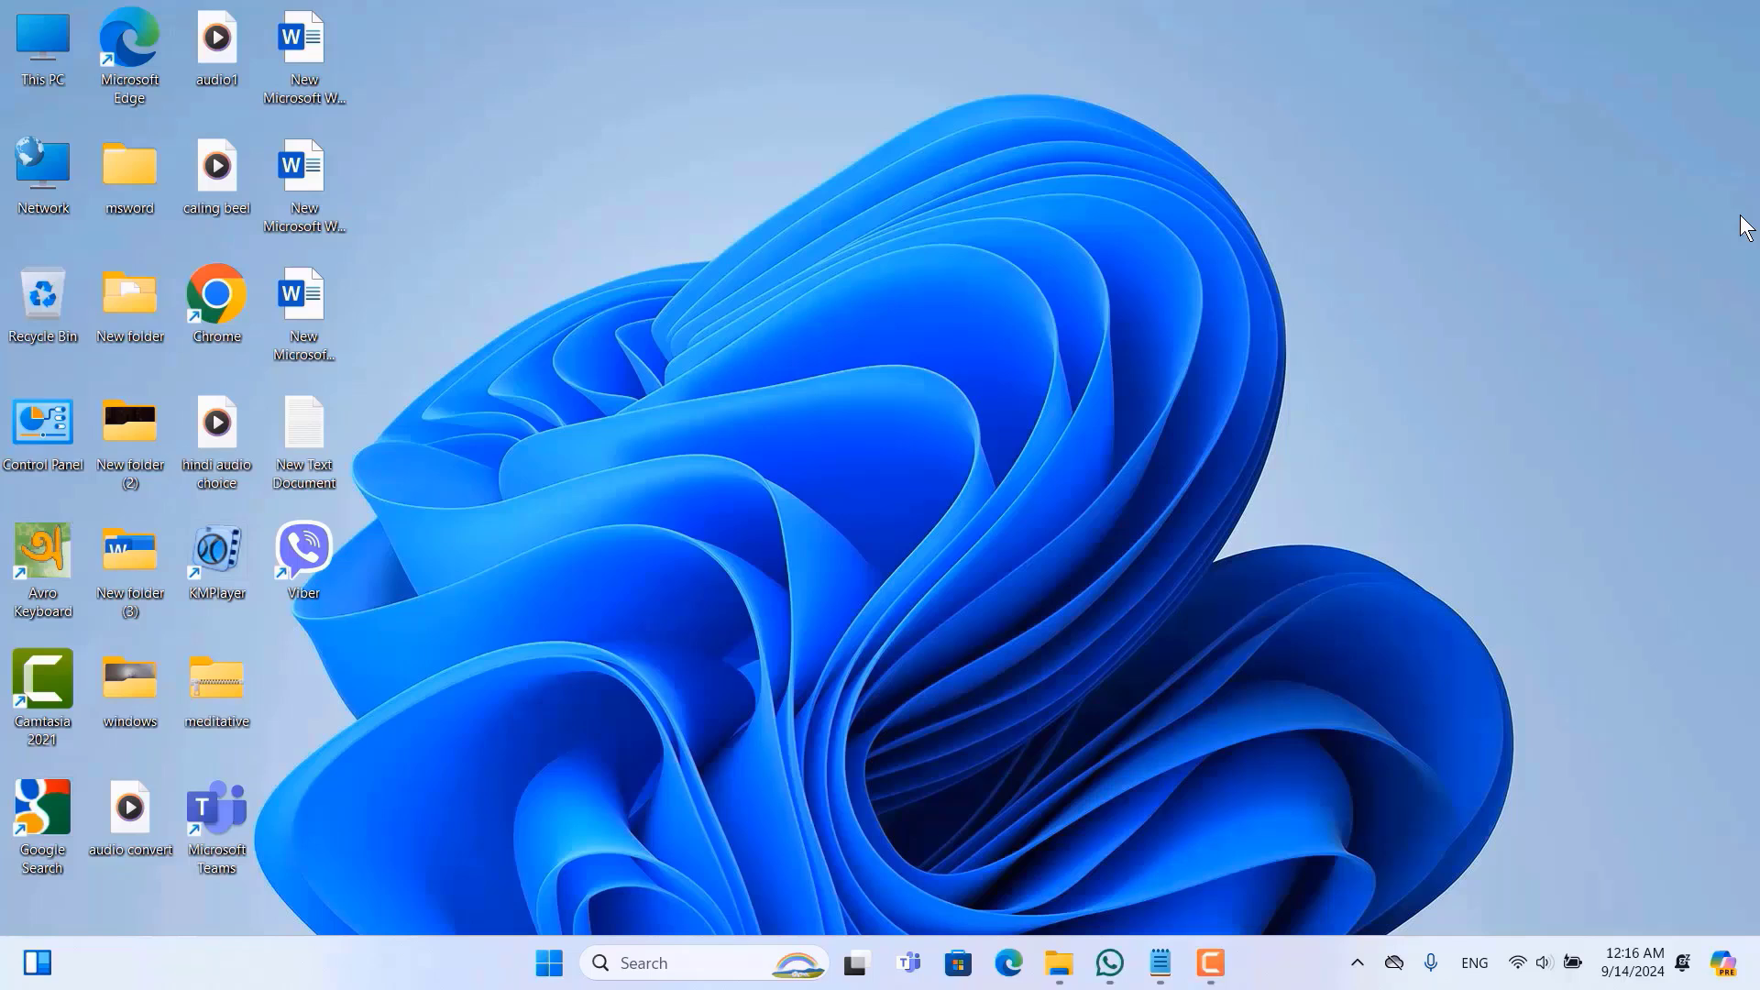
# Search Windows for "adva", open the advanced system settings and move the System Properties window clear of the desktop icons.
pyautogui.click(653, 965)
pyautogui.write('adva')
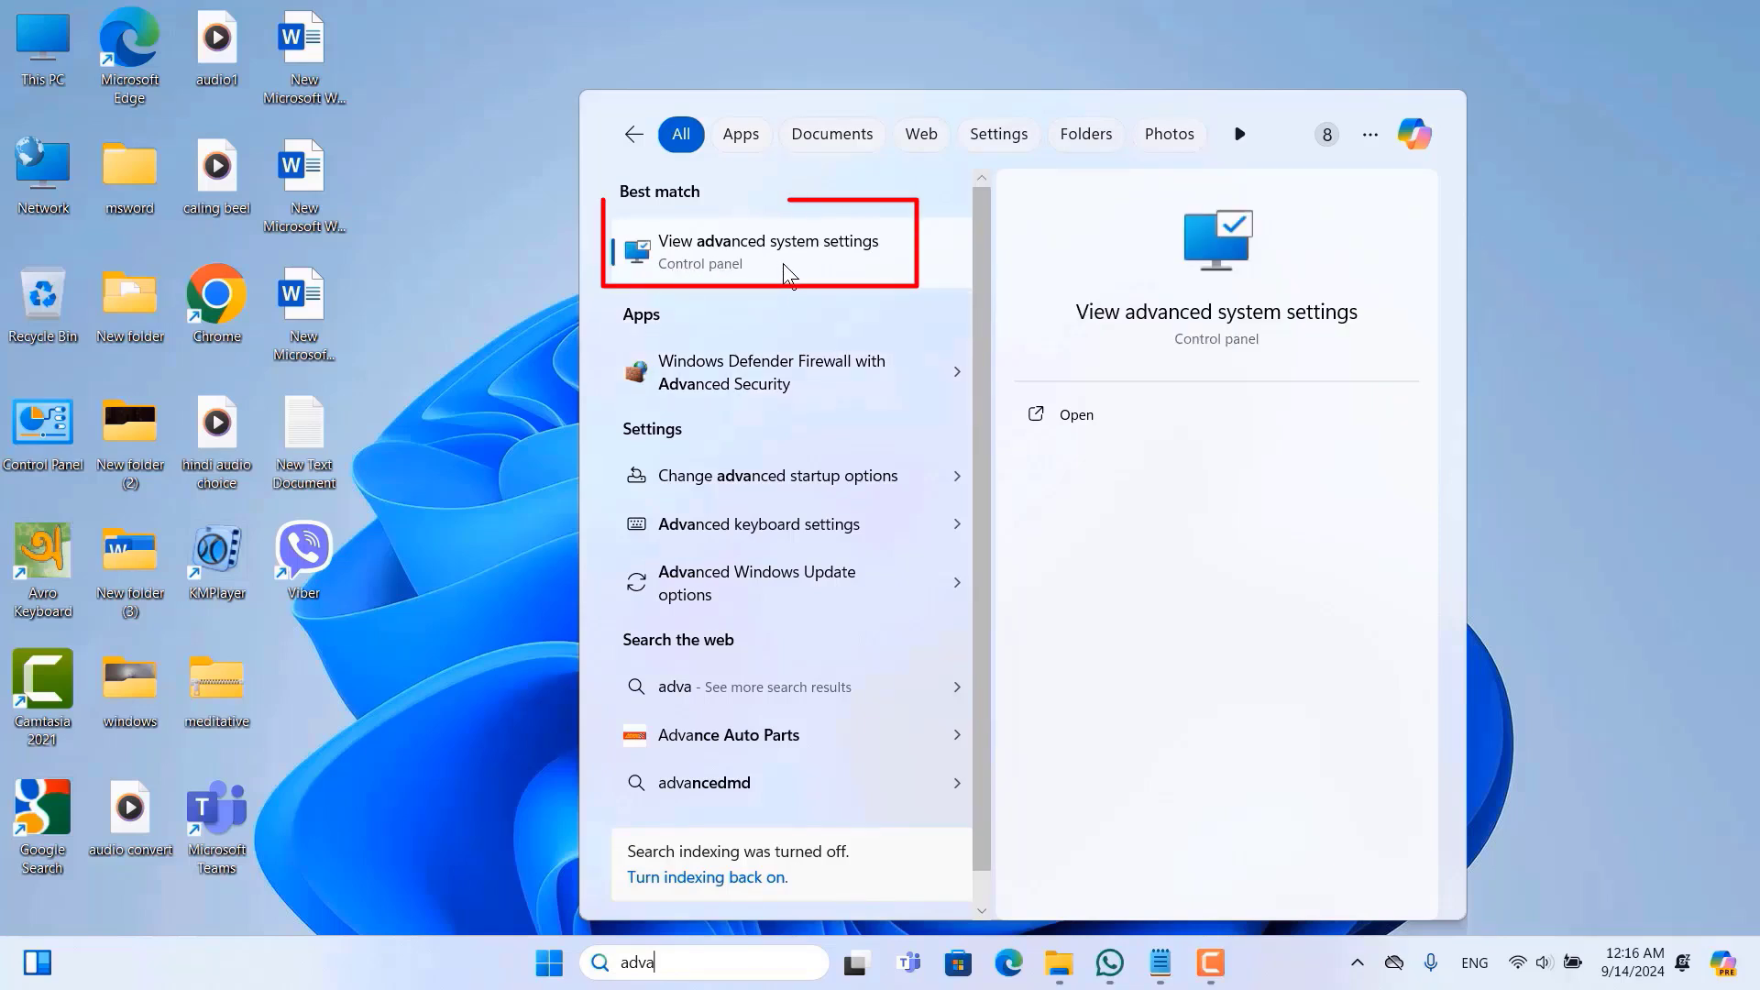
pyautogui.click(856, 261)
pyautogui.moveTo(200, 42); pyautogui.dragTo(563, 179)
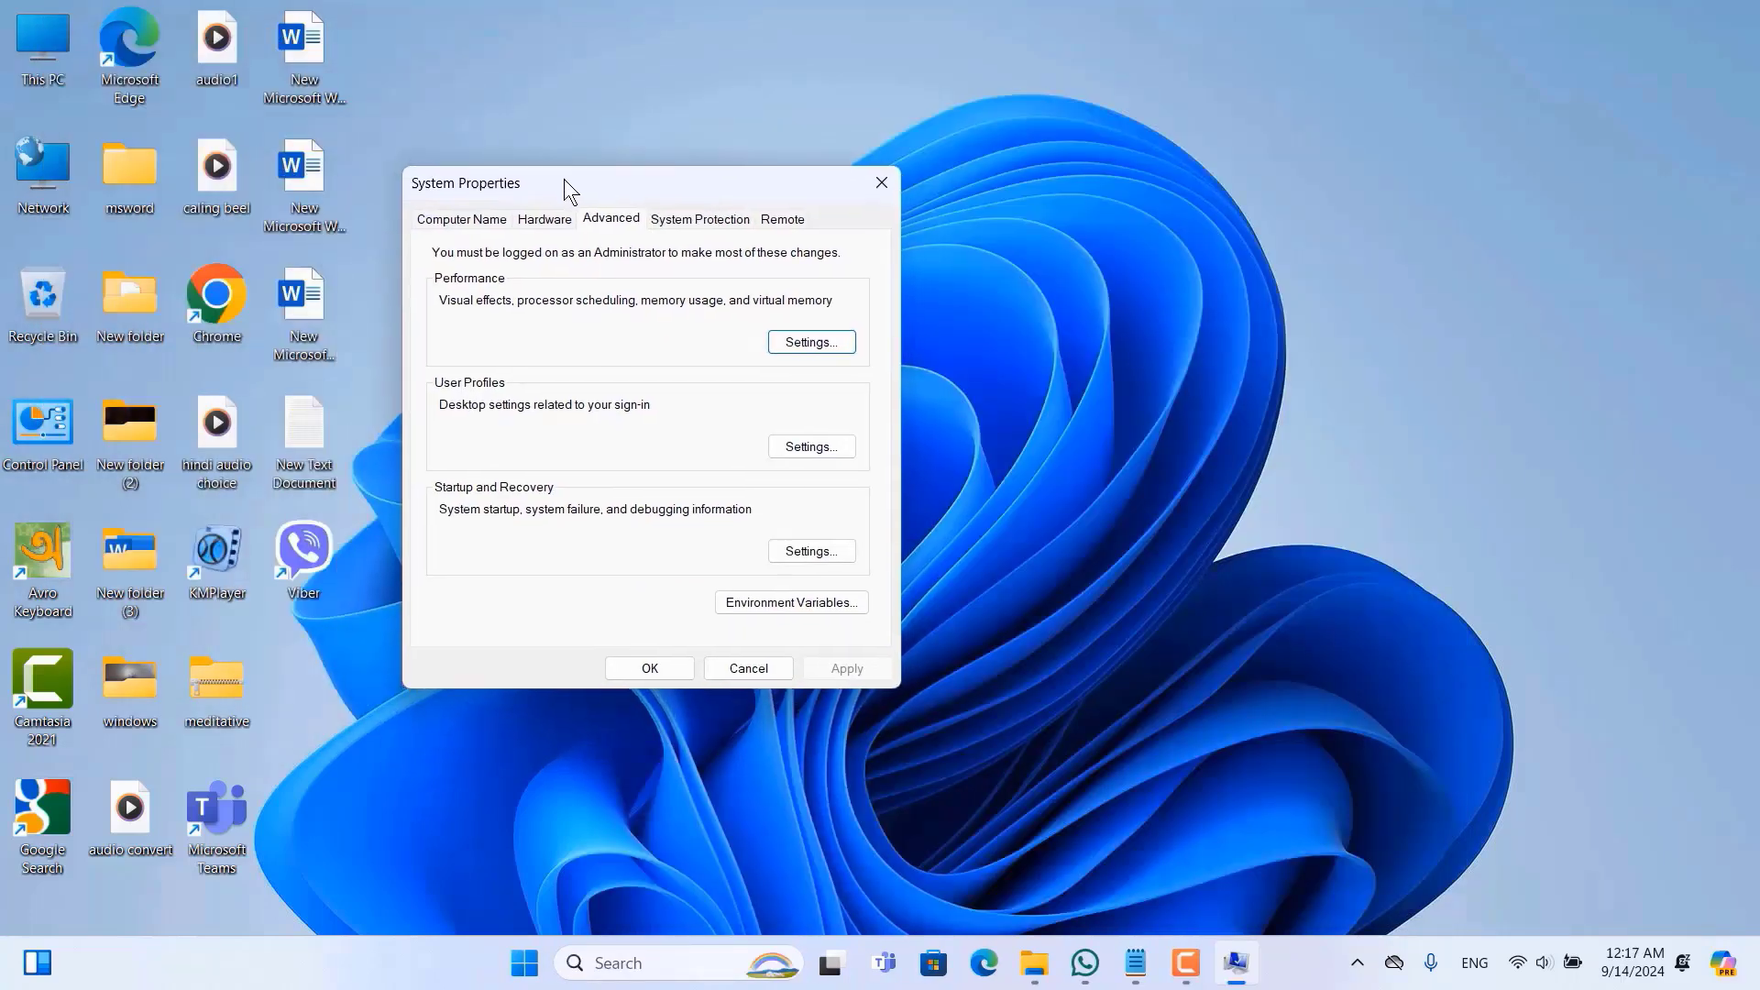
pyautogui.click(1053, 166)
pyautogui.rightClick(1053, 167)
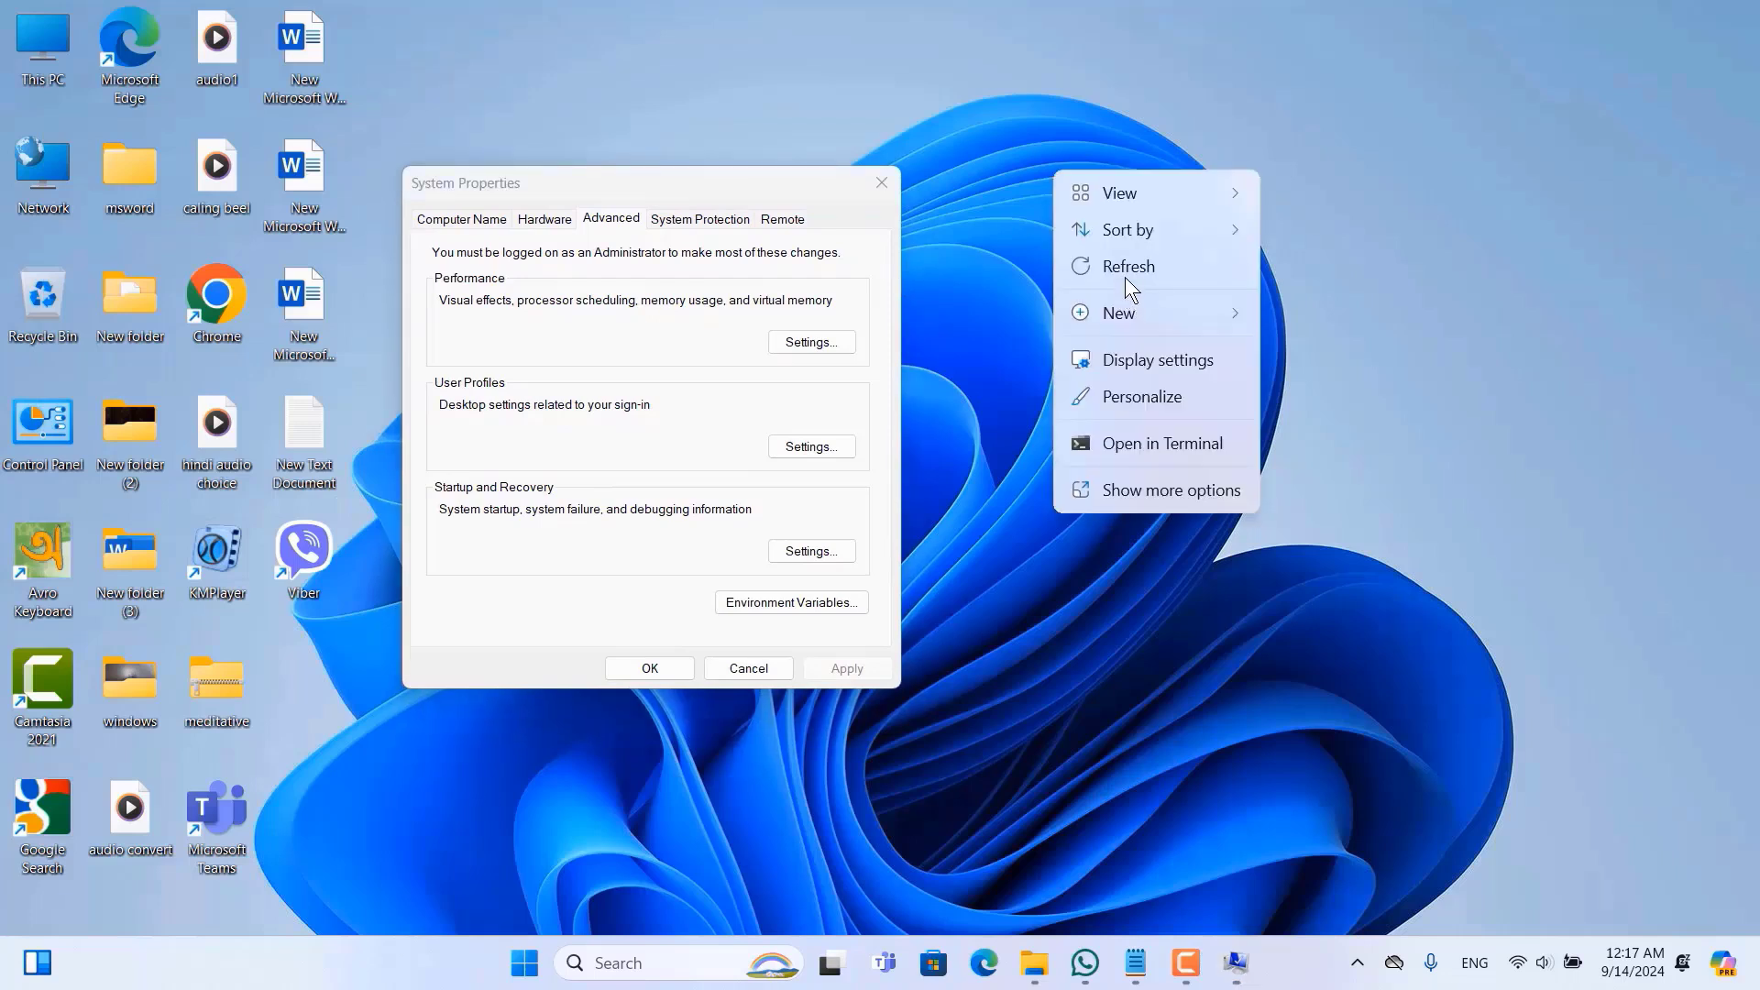
pyautogui.click(1124, 272)
# Apply custom visual effects with only taskbar animations, saved taskbar thumbnail previews, thumbnails instead of icons, window contents while dragging and smooth screen-font edges, and close System Properties.
pyautogui.click(608, 224)
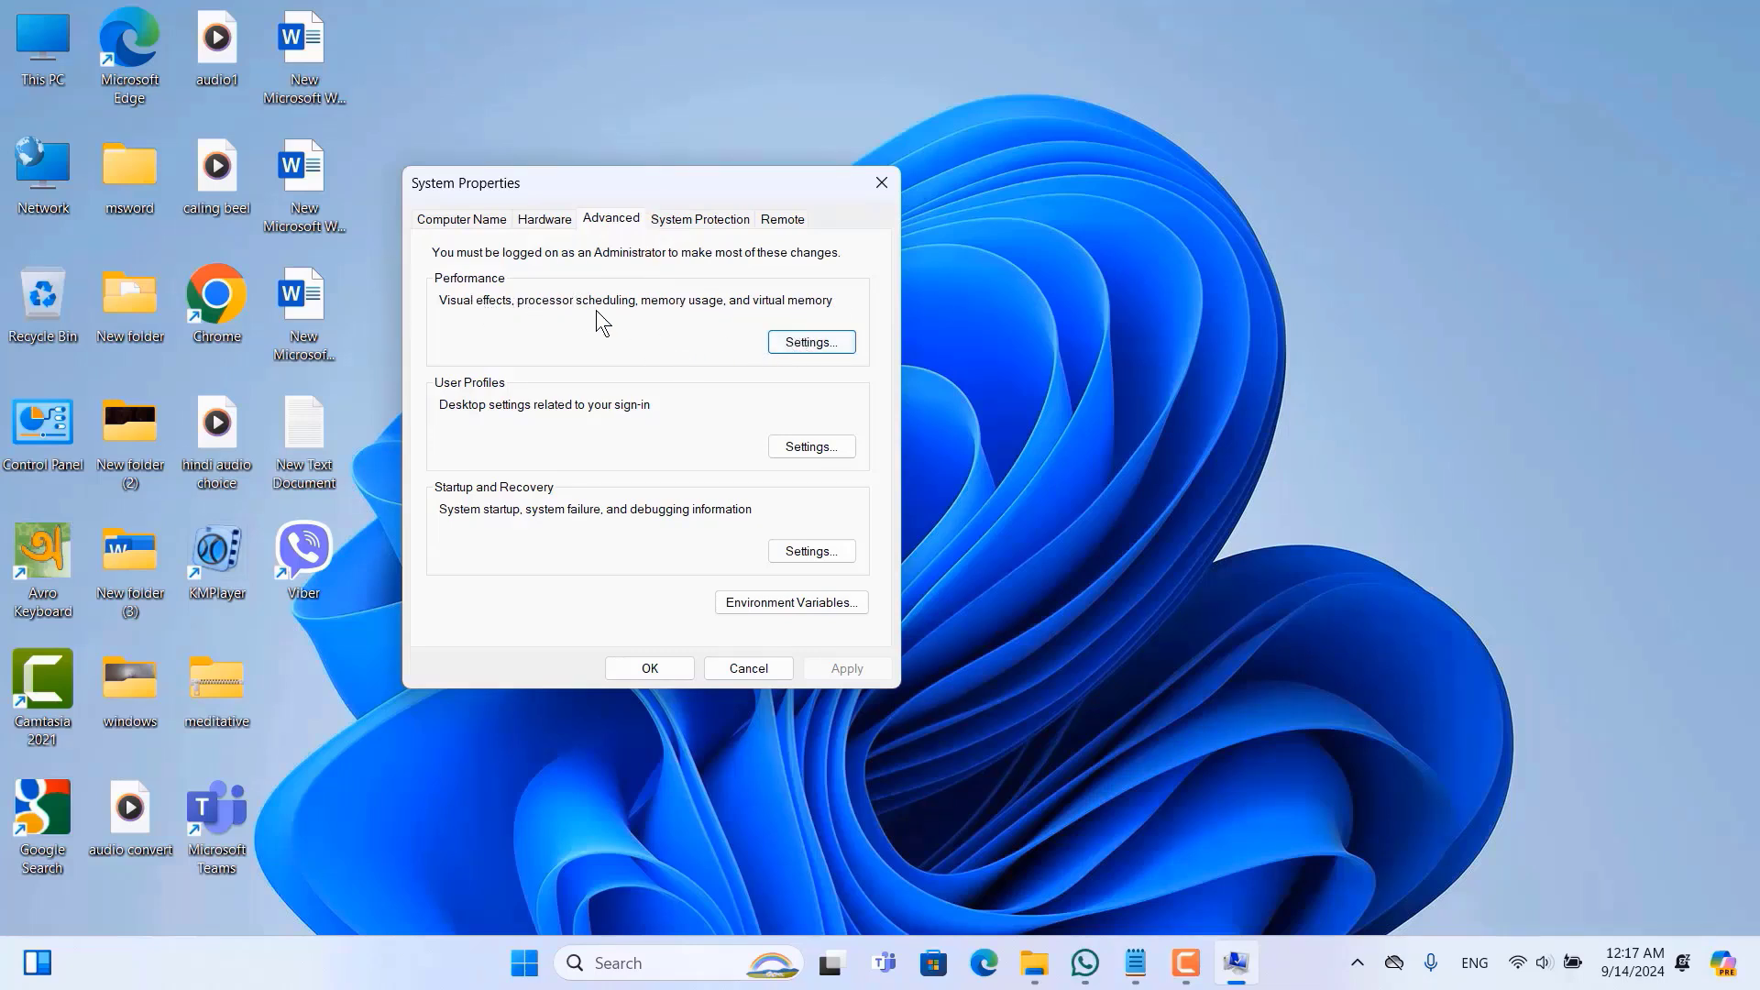
pyautogui.click(811, 340)
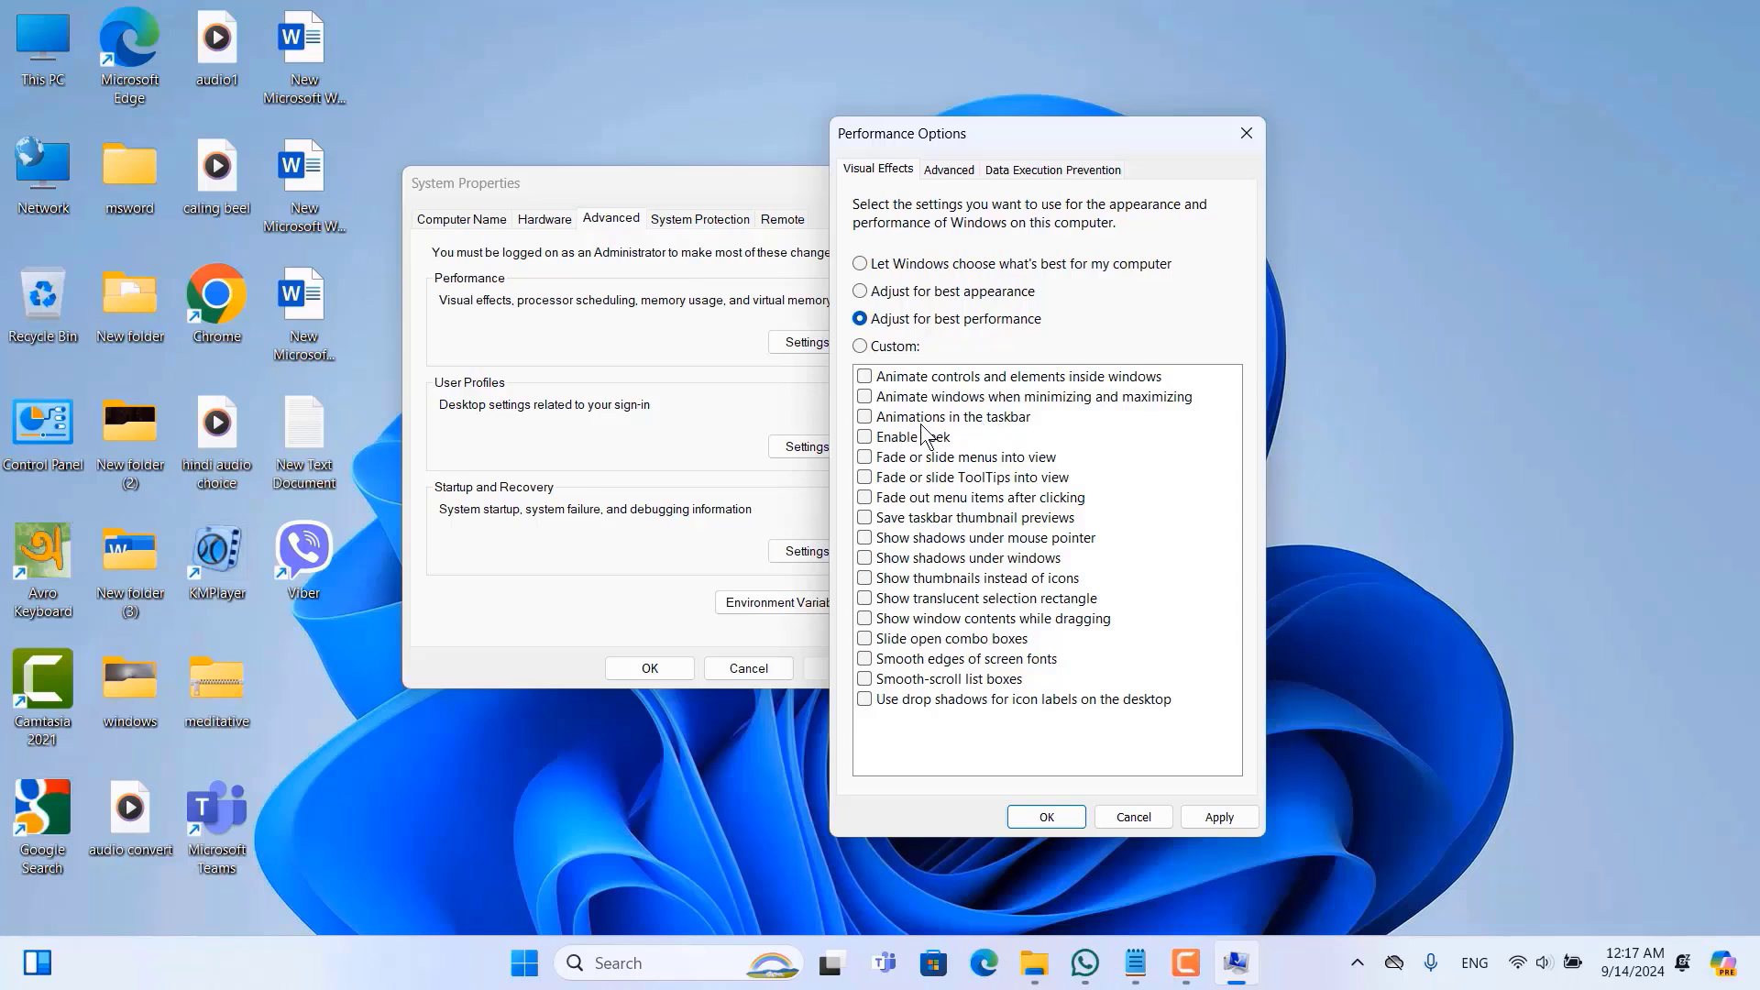
pyautogui.click(866, 417)
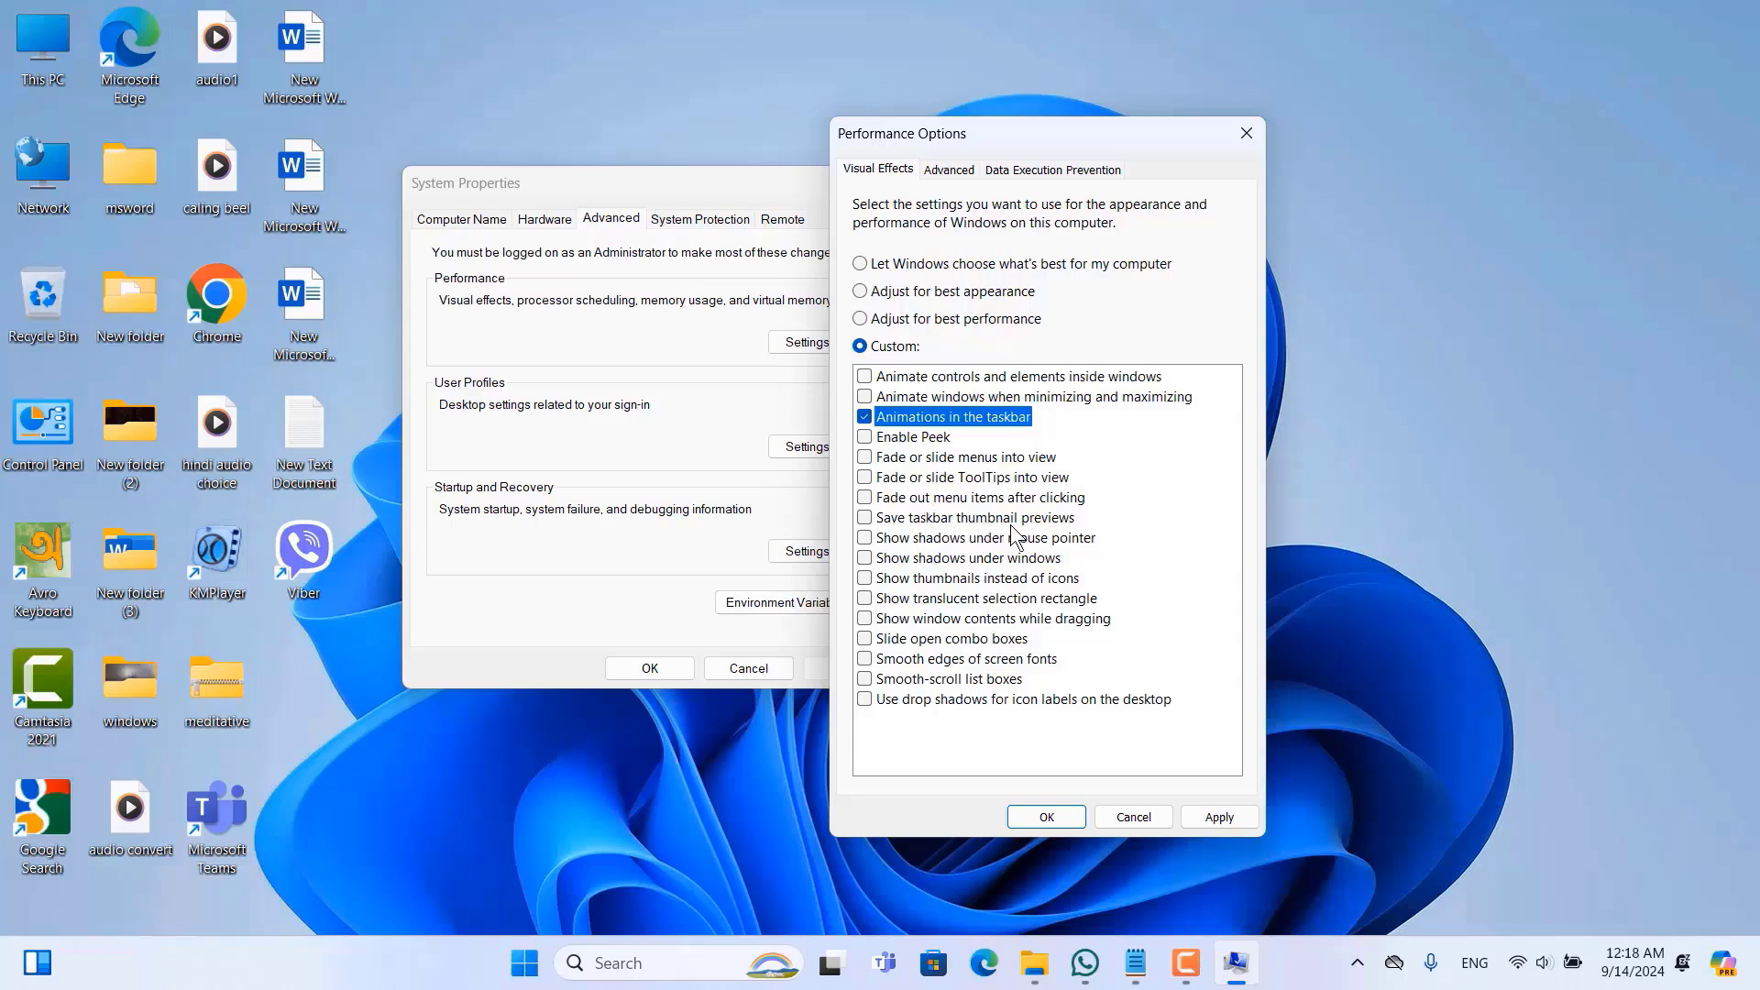
pyautogui.click(865, 519)
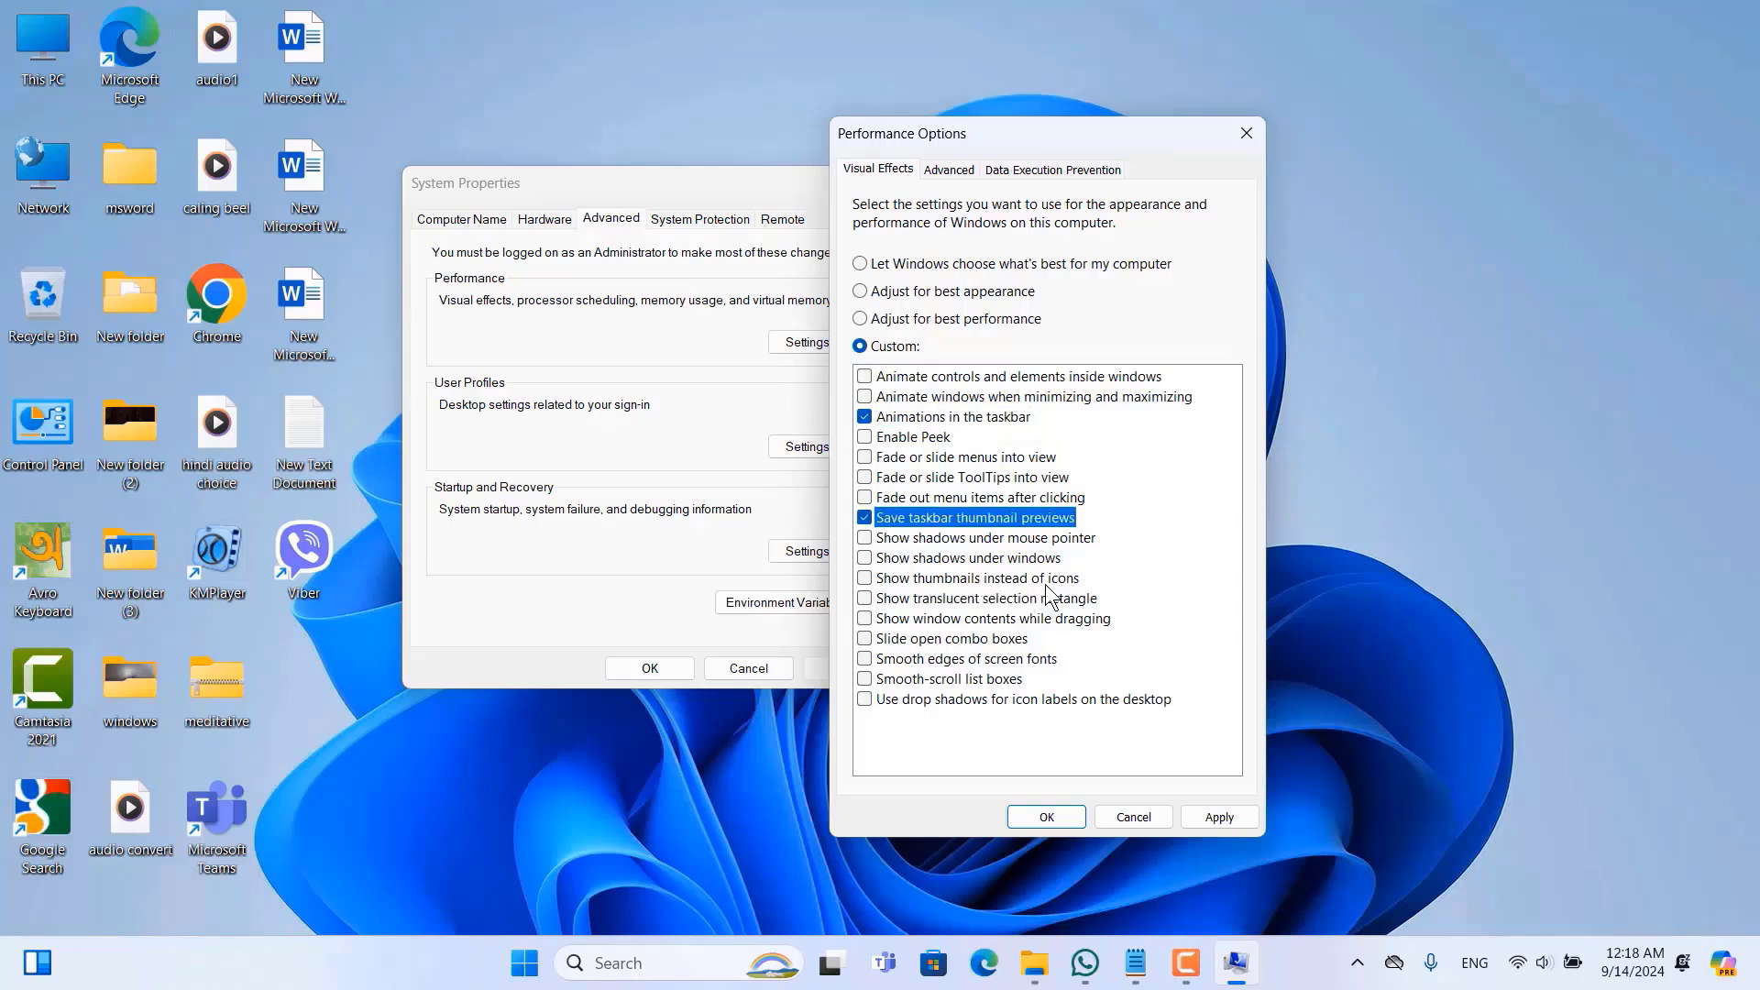
pyautogui.click(869, 581)
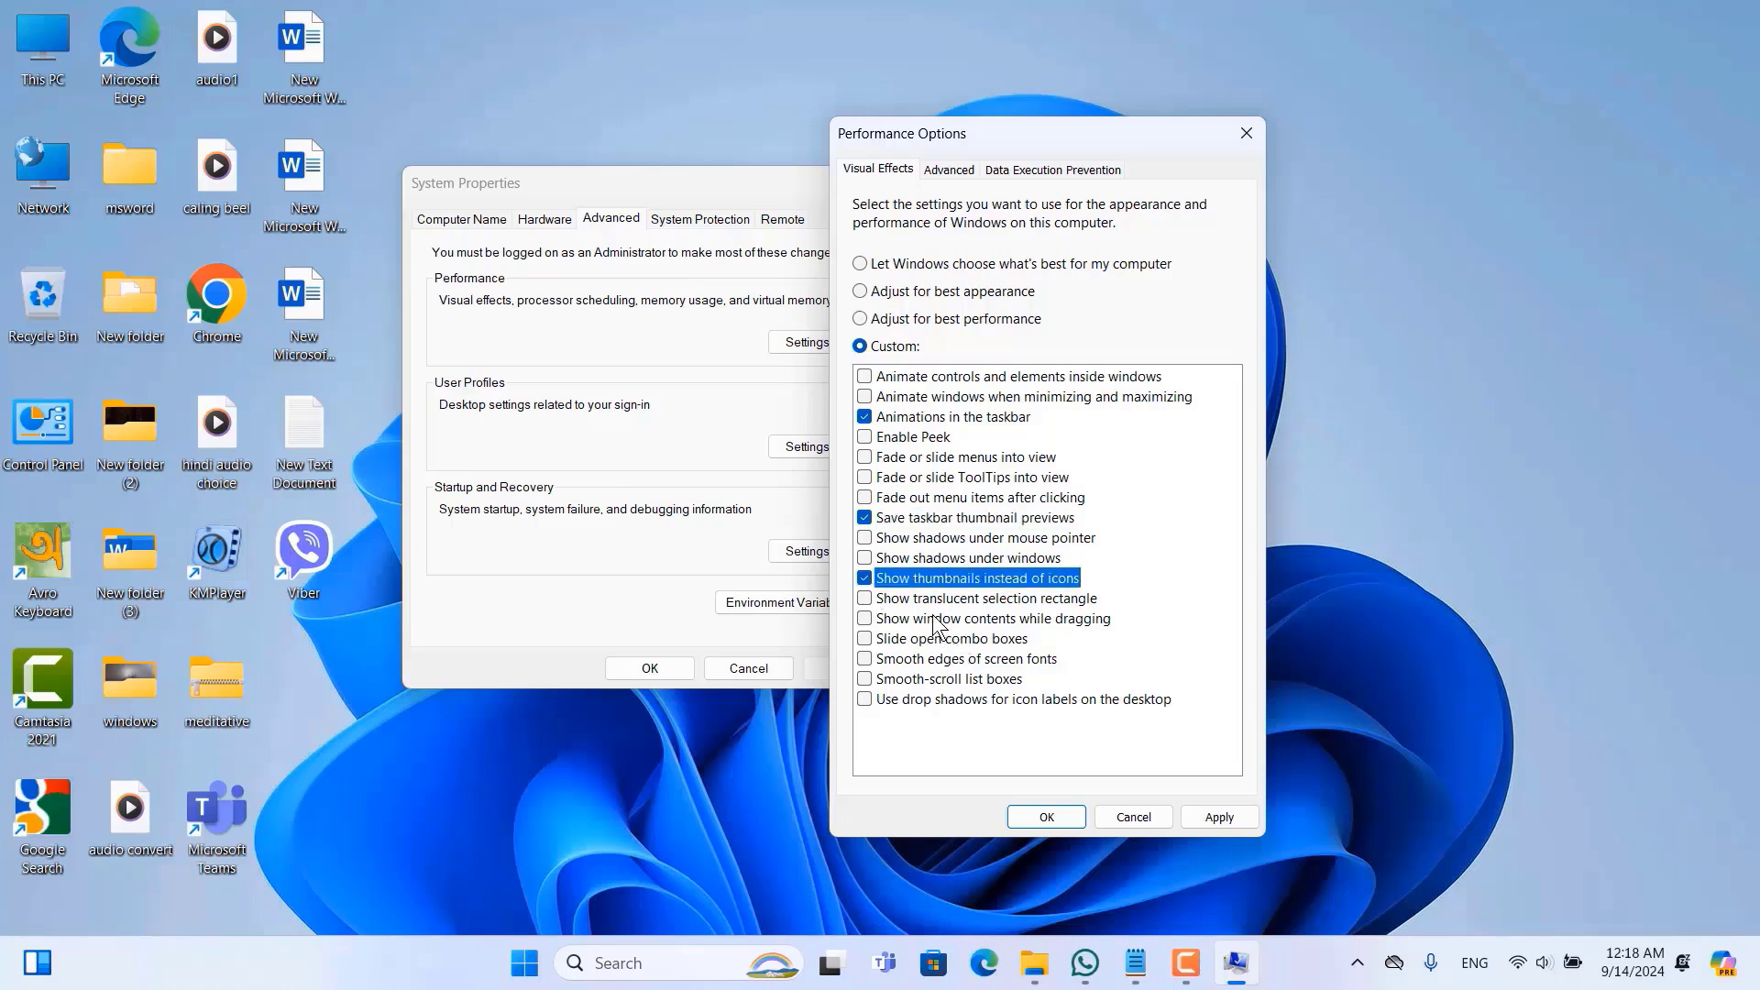
pyautogui.click(869, 621)
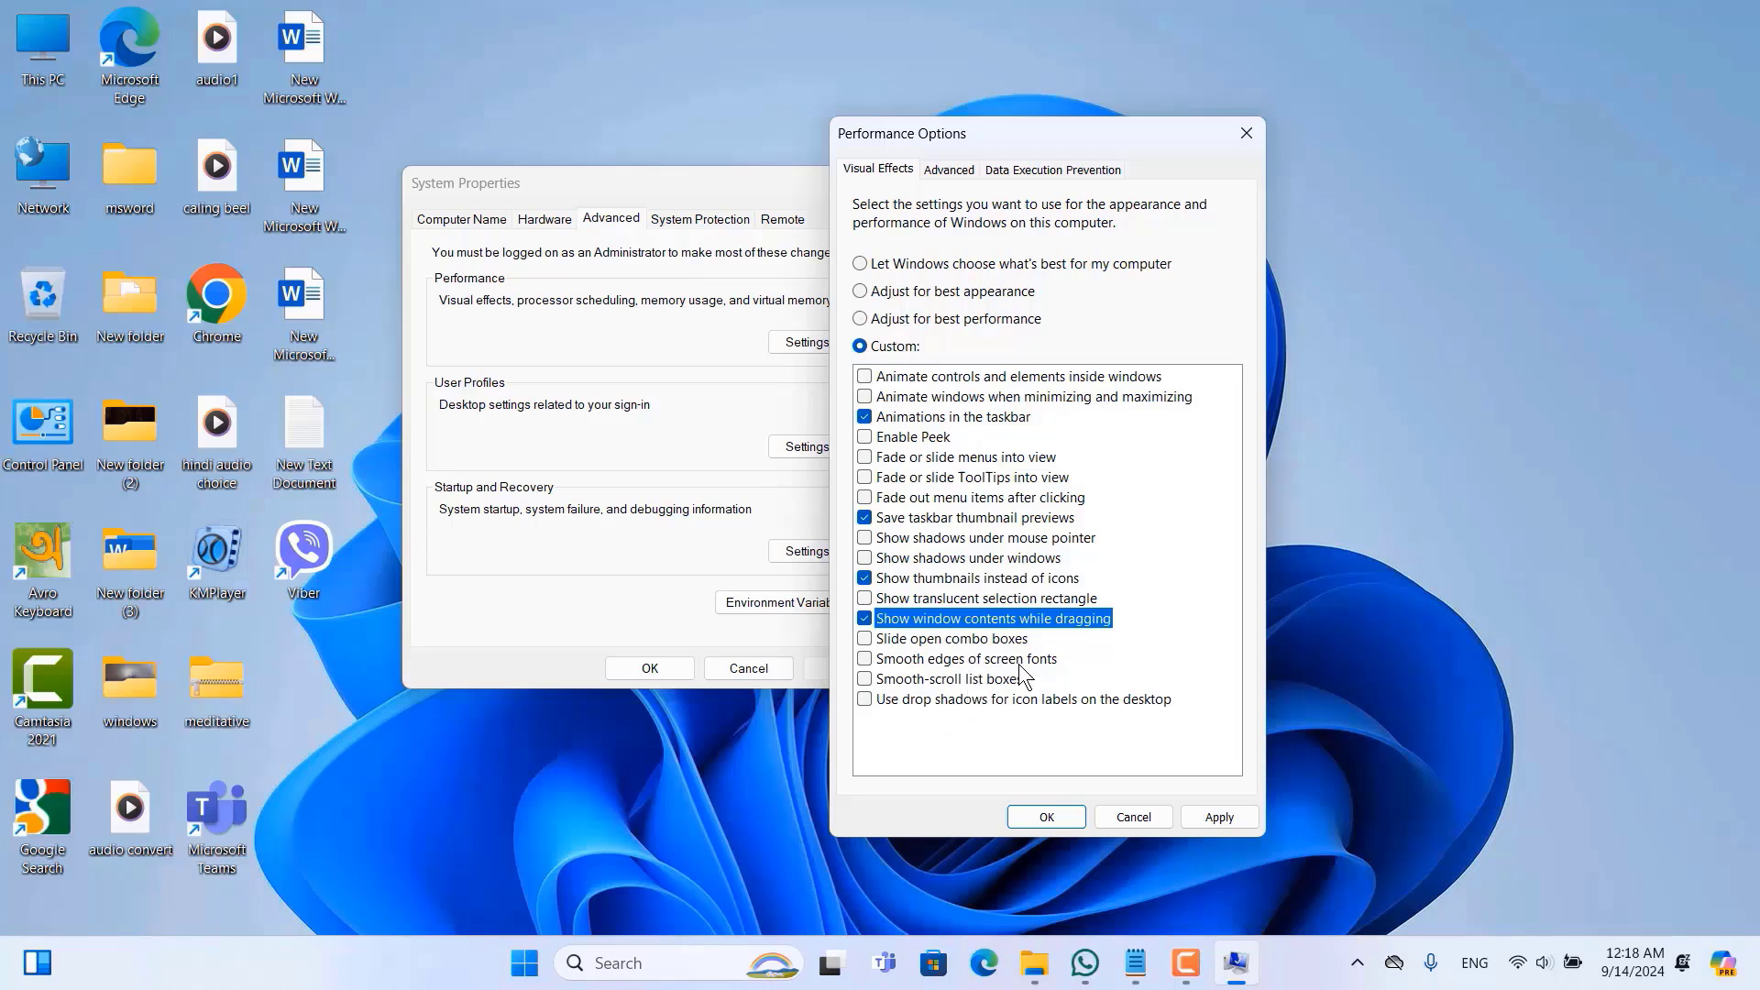
pyautogui.click(878, 660)
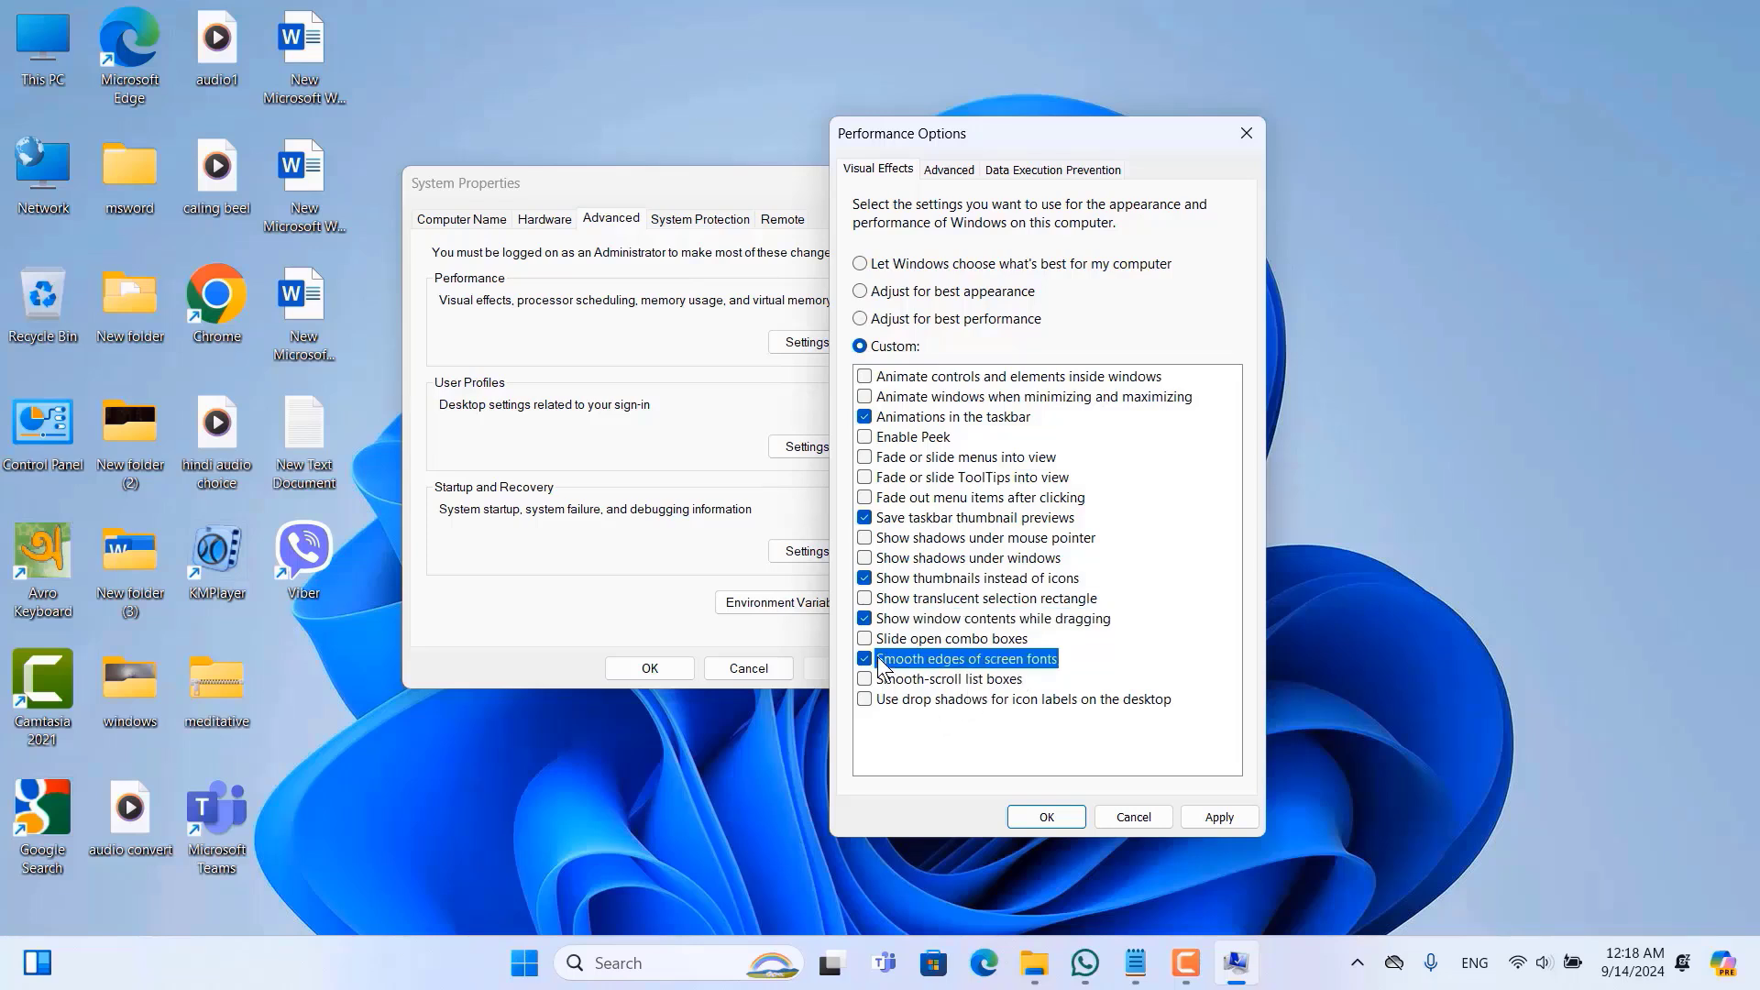
pyautogui.click(1237, 824)
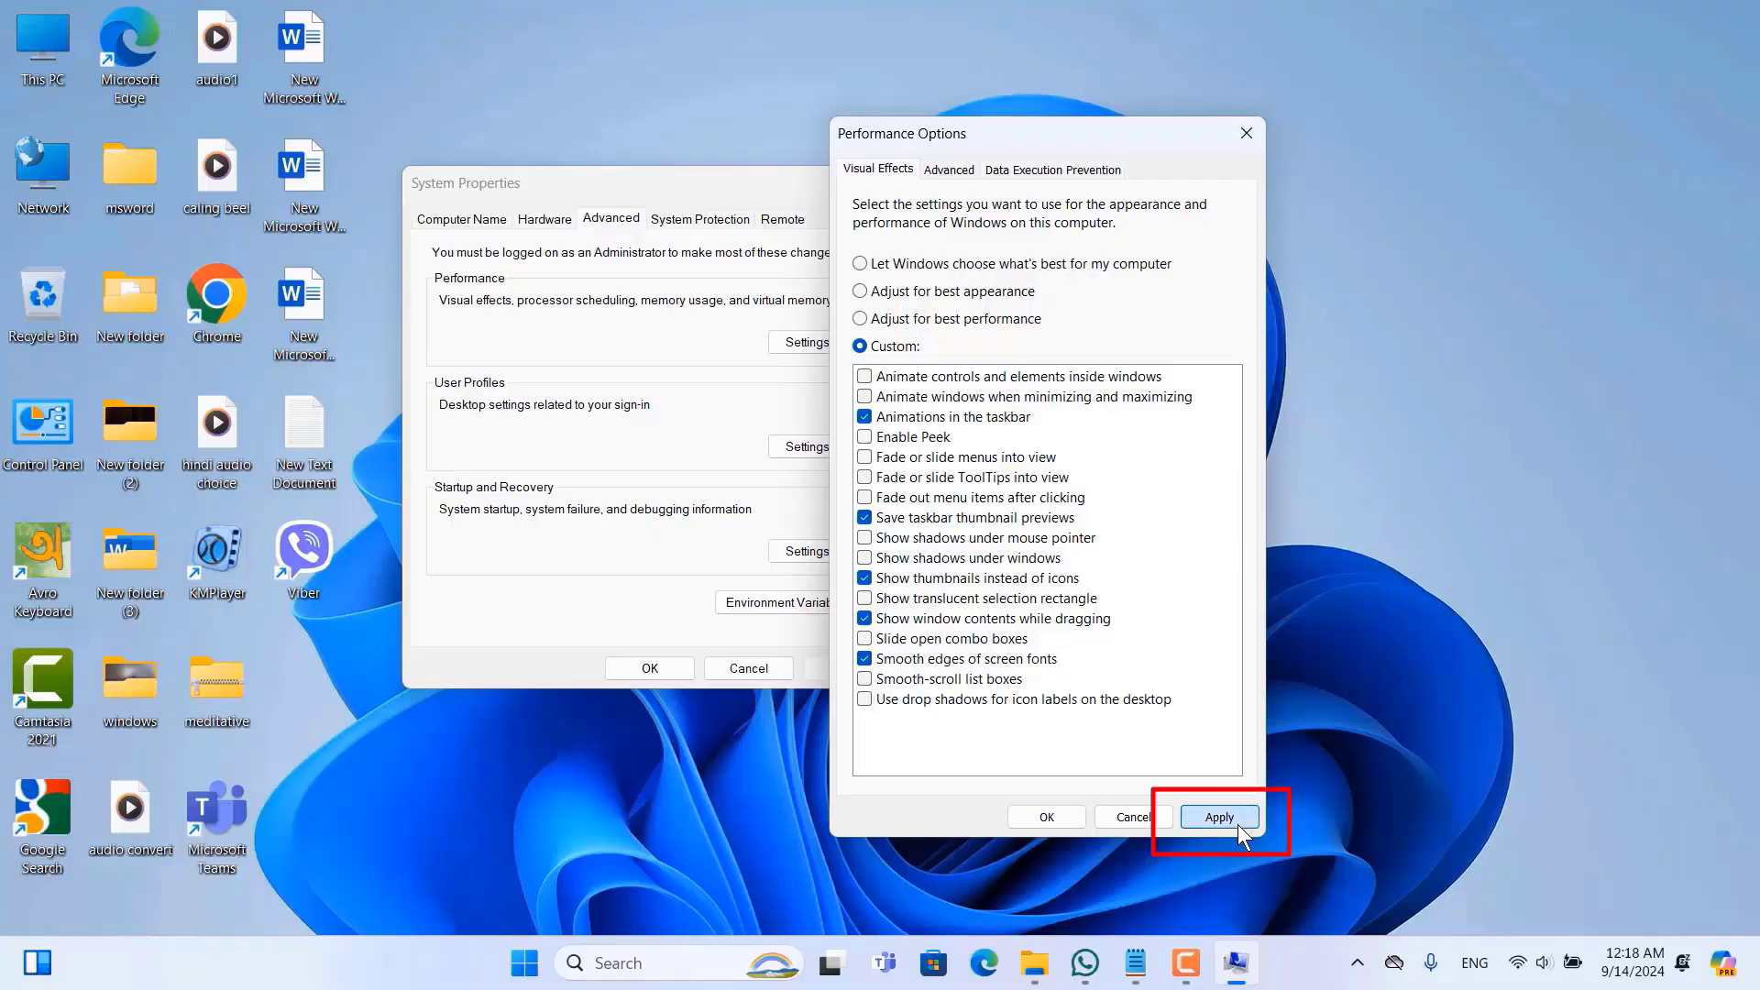
pyautogui.click(1032, 820)
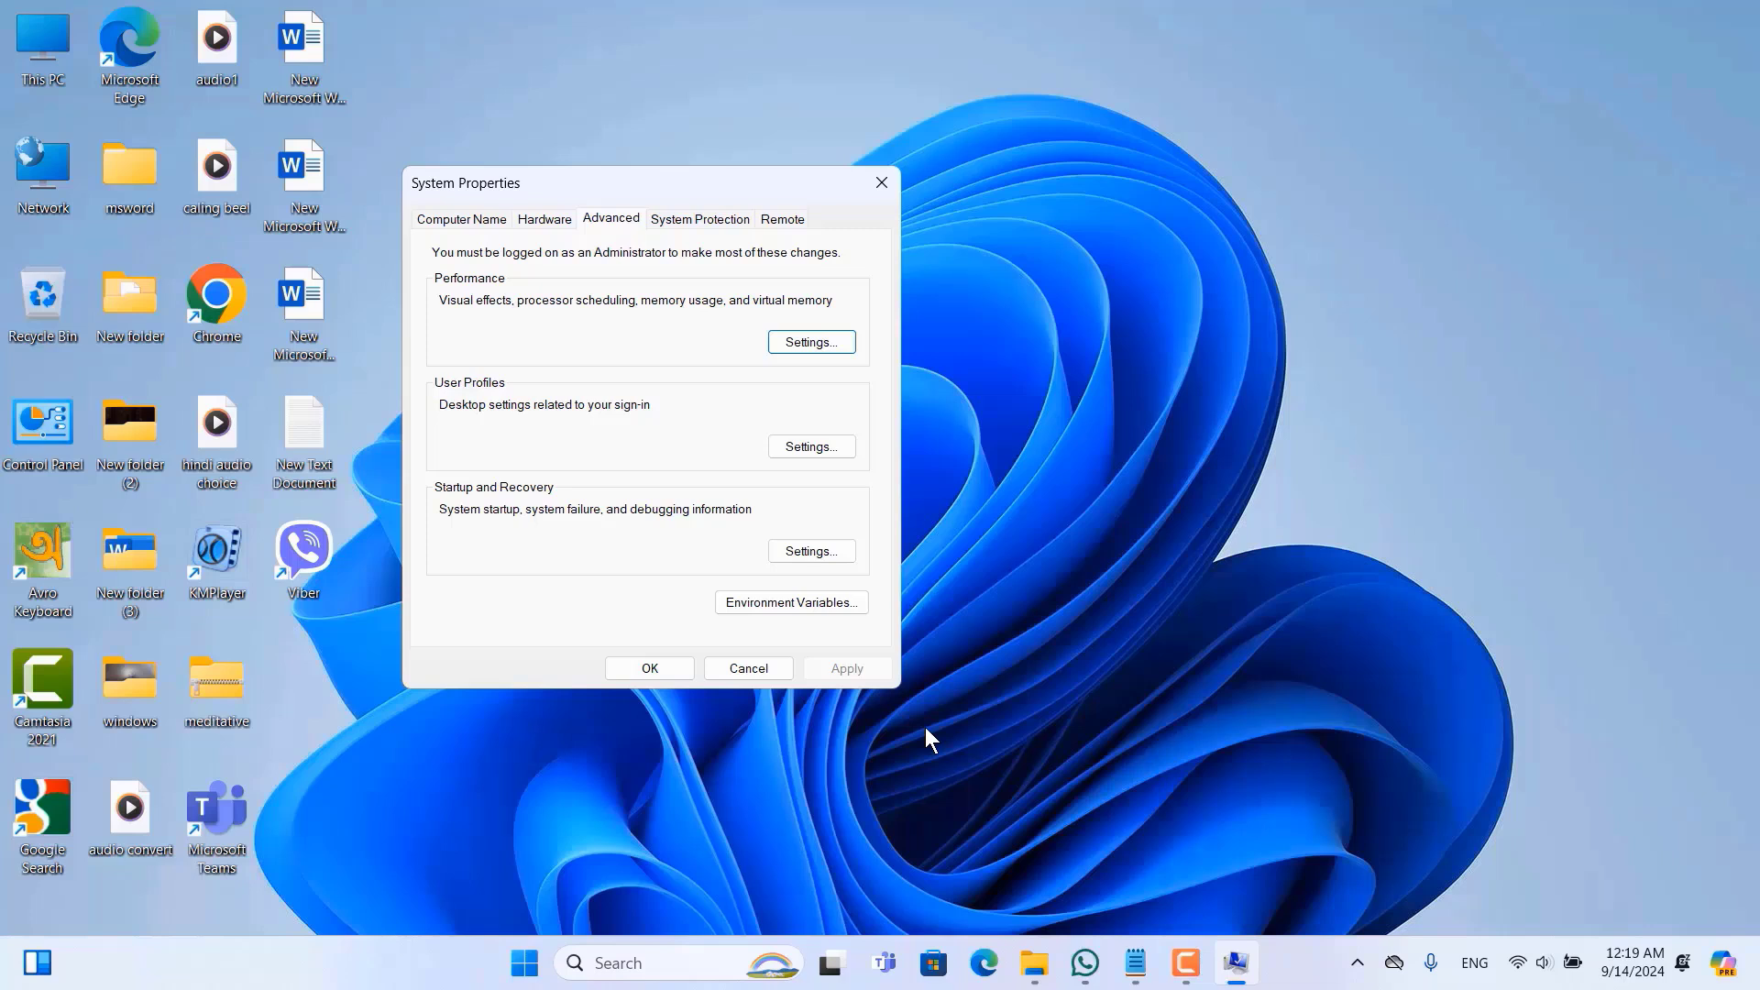
pyautogui.press('Escape')
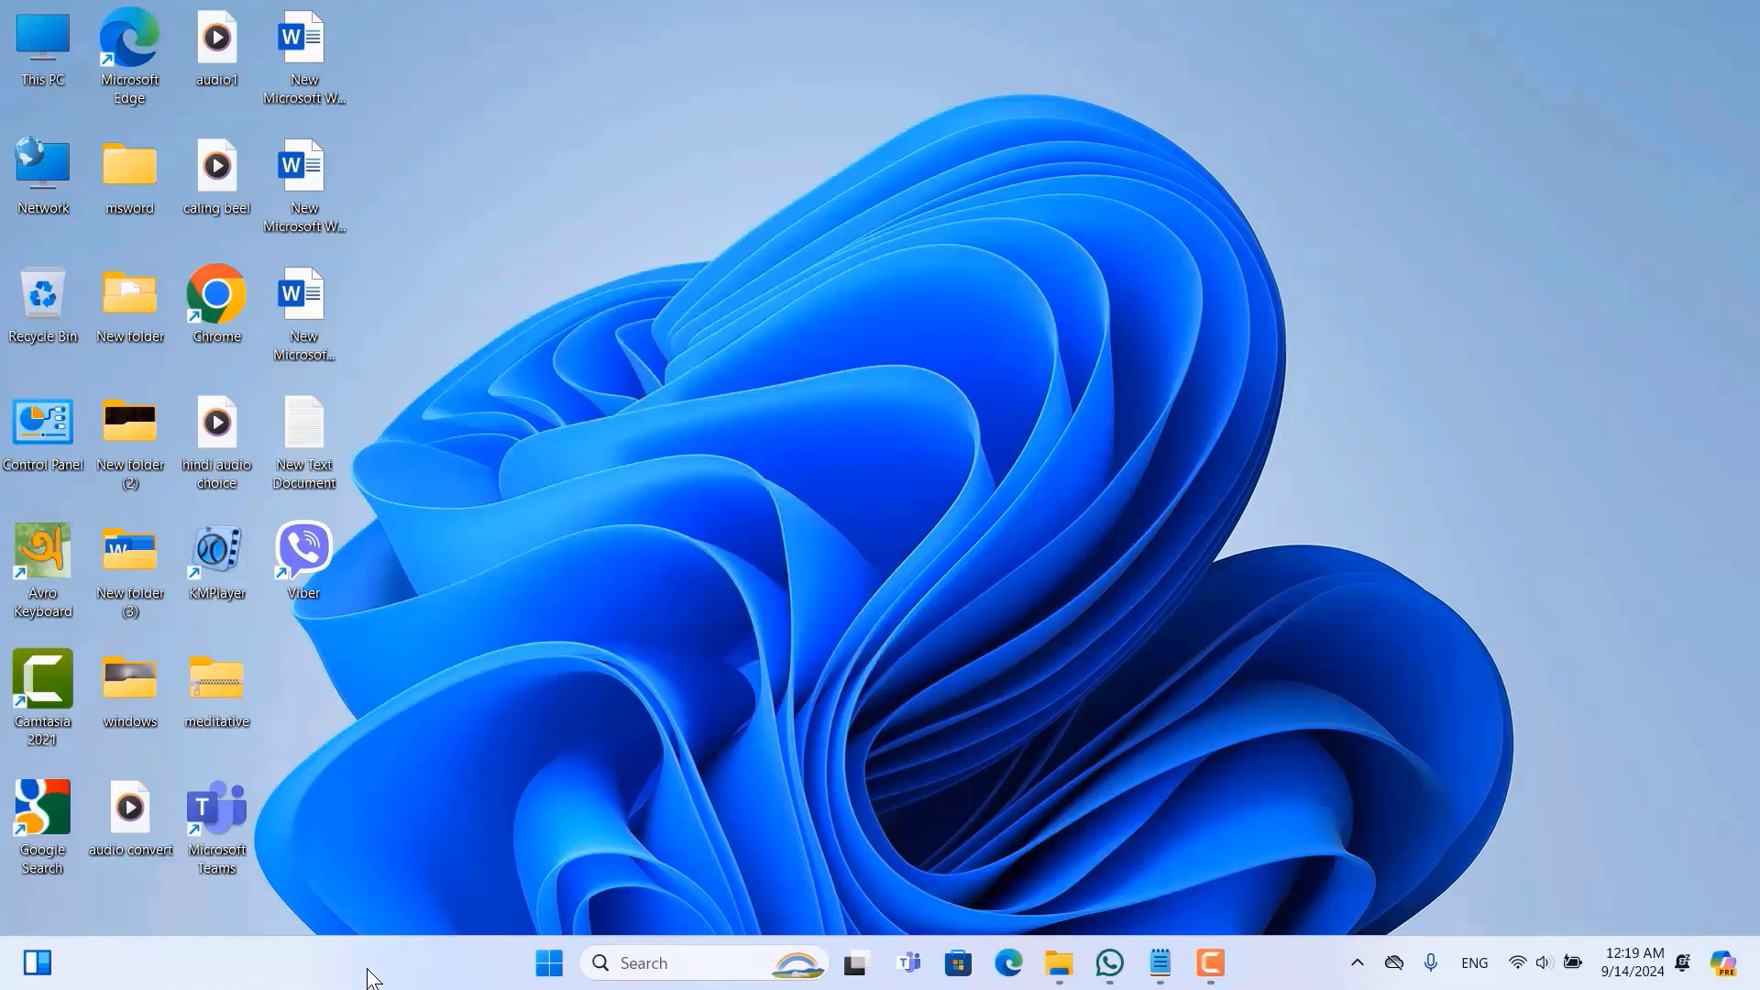
# Open the startup apps list in Task Manager and disable the first entry, whose name begins with _8DC604B4C239D46A5555.
pyautogui.rightClick(403, 963)
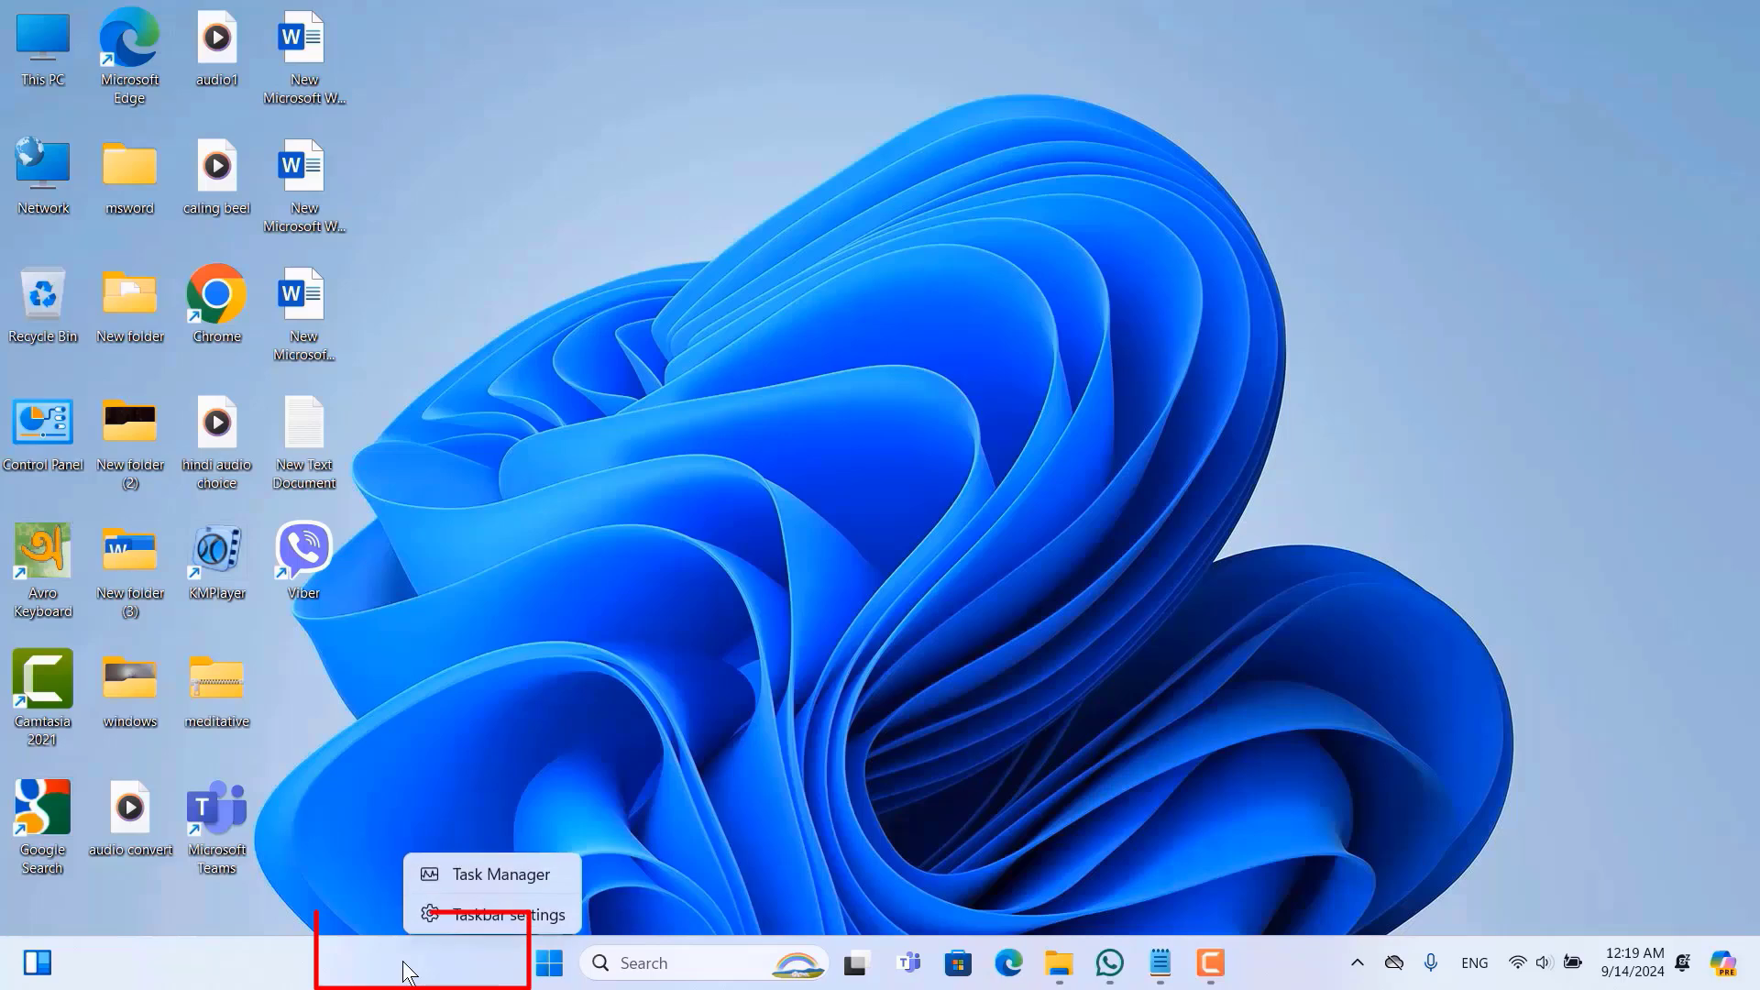
pyautogui.click(499, 874)
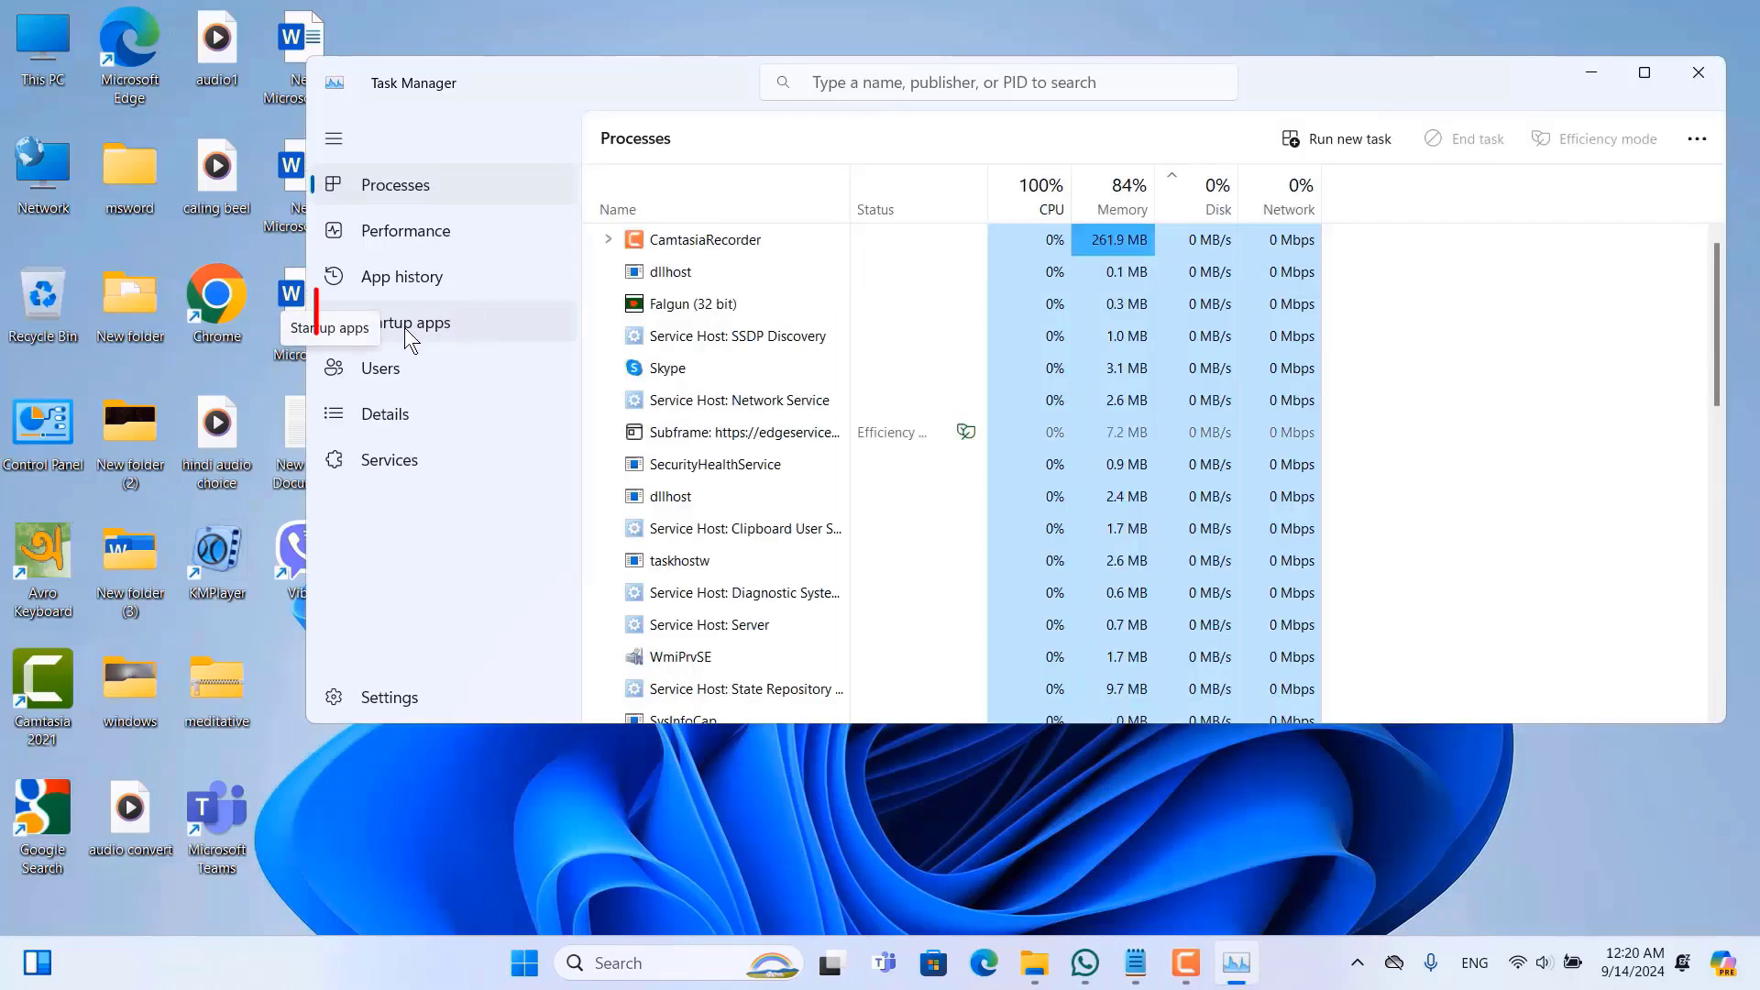
pyautogui.click(432, 330)
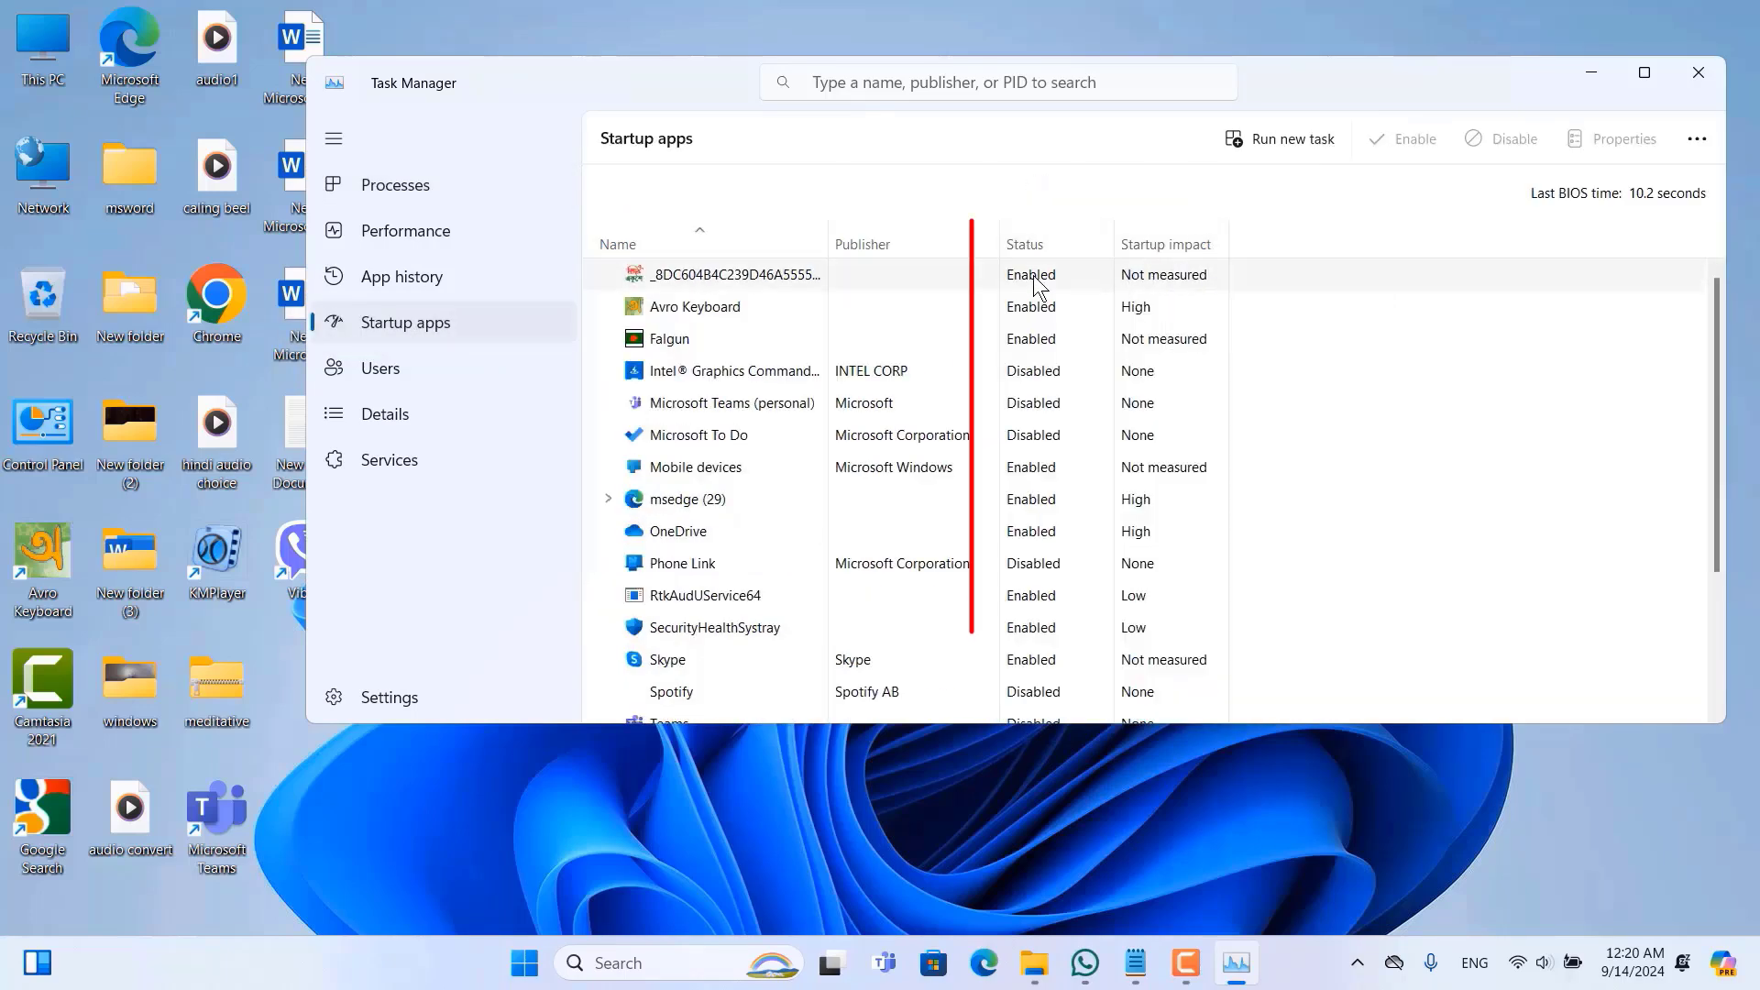
pyautogui.rightClick(1035, 286)
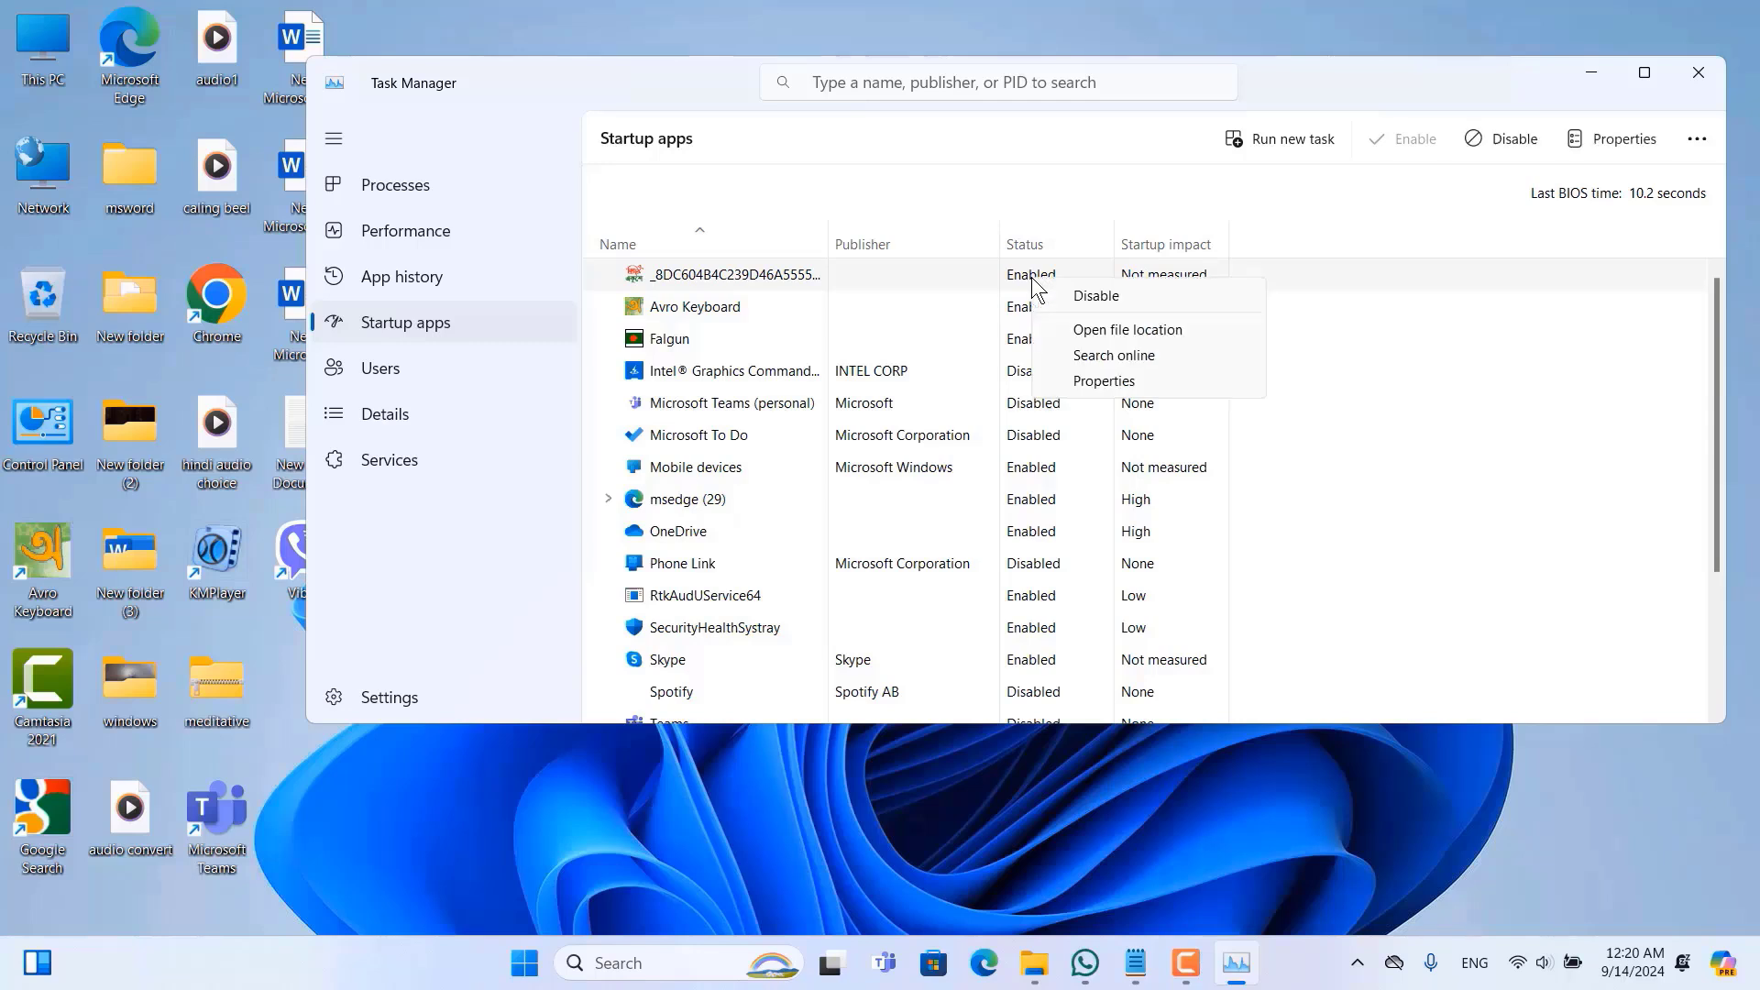
pyautogui.click(1097, 296)
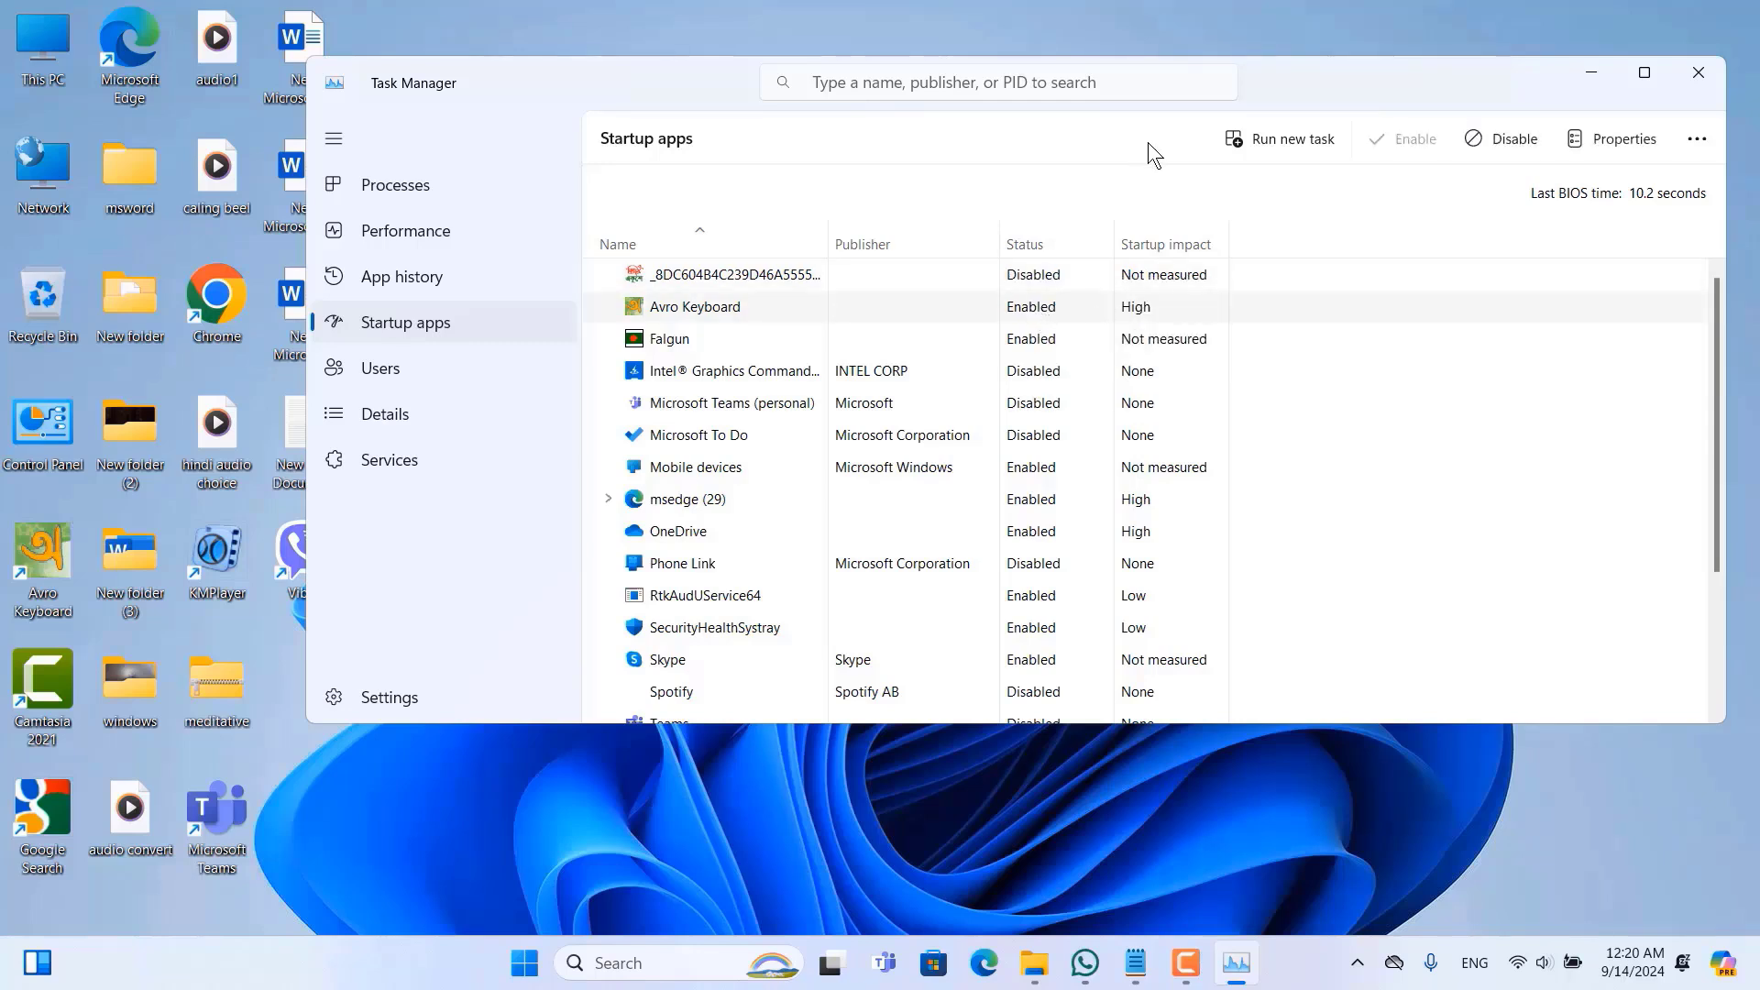
# Disable Falgun in the startup apps and enable Microsoft Teams (personal).
pyautogui.rightClick(1040, 341)
pyautogui.click(1134, 367)
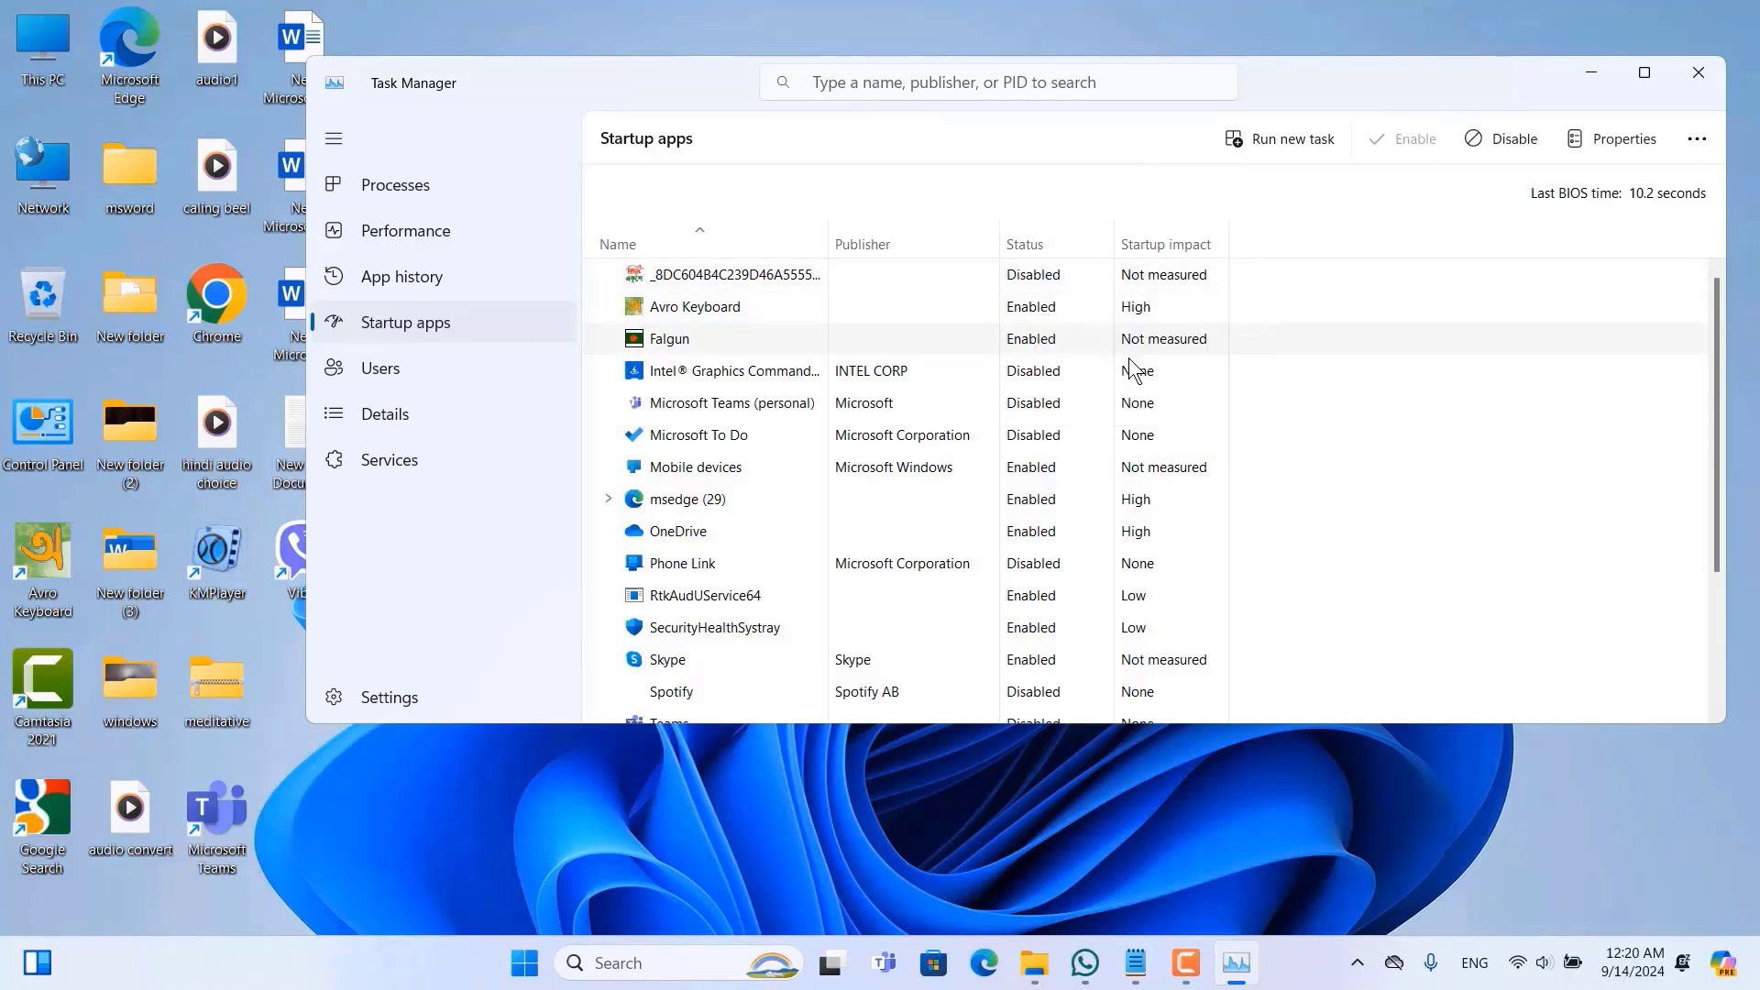
pyautogui.click(1084, 412)
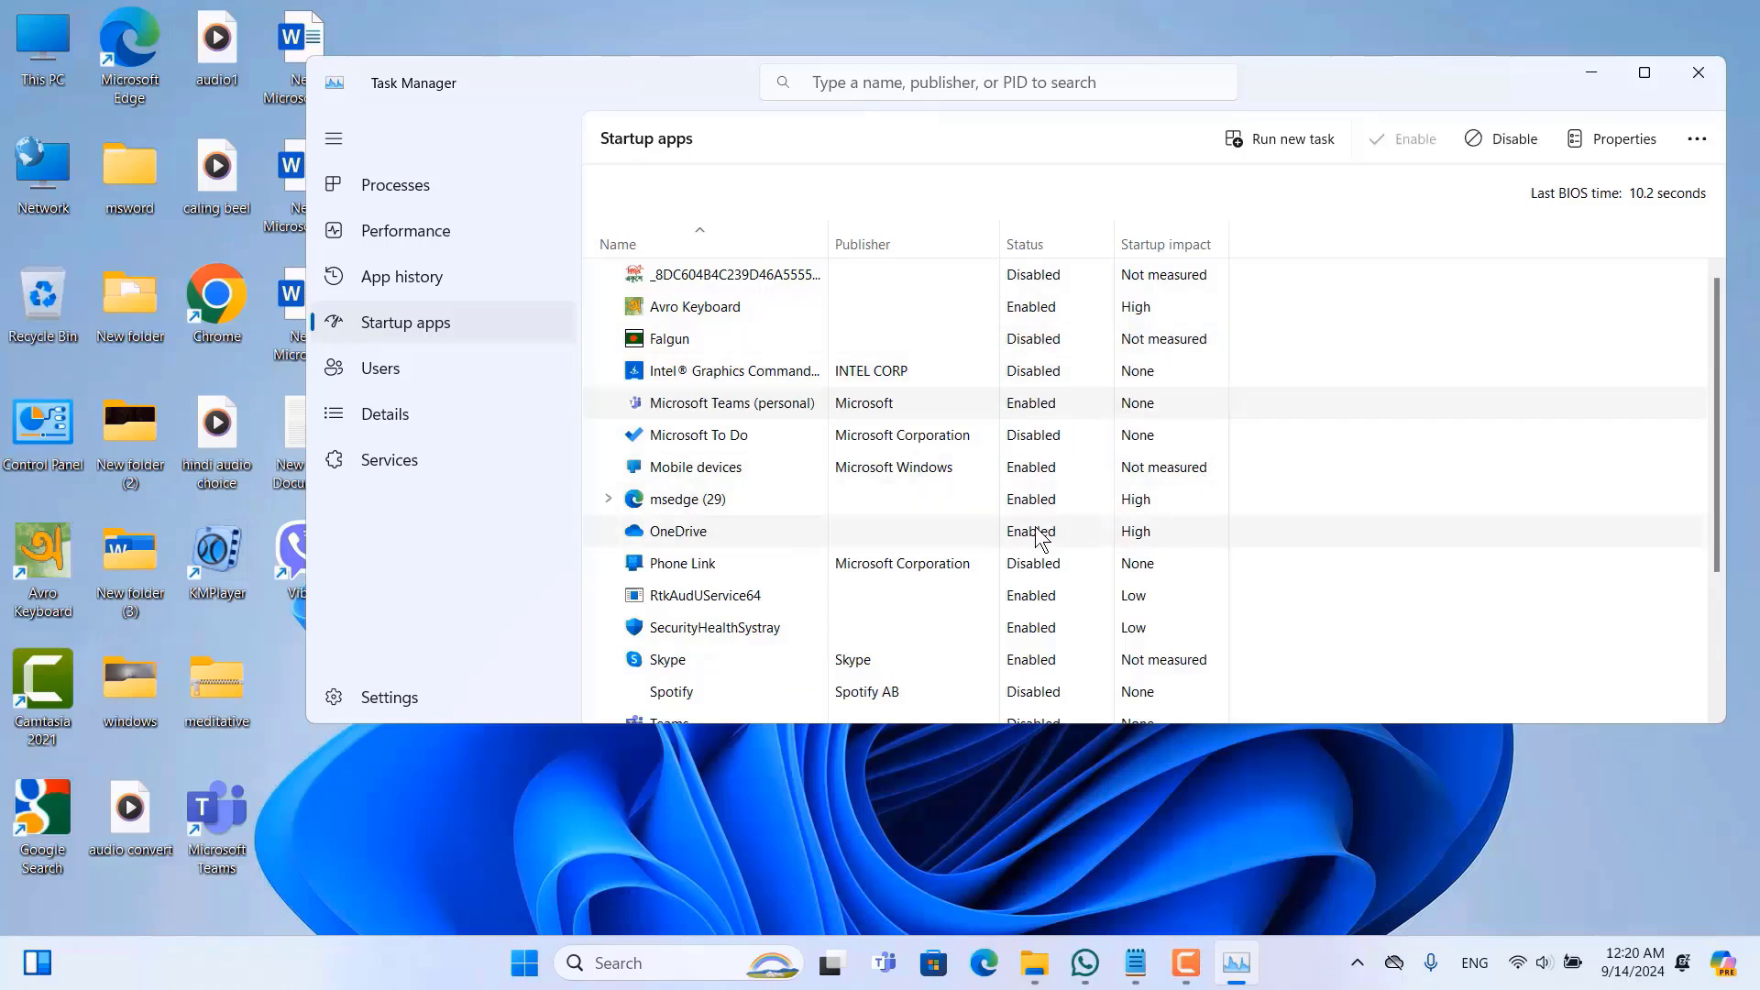
# Try to disable OneDrive in the startup apps, and close Task Manager.
pyautogui.rightClick(1040, 537)
pyautogui.click(1103, 546)
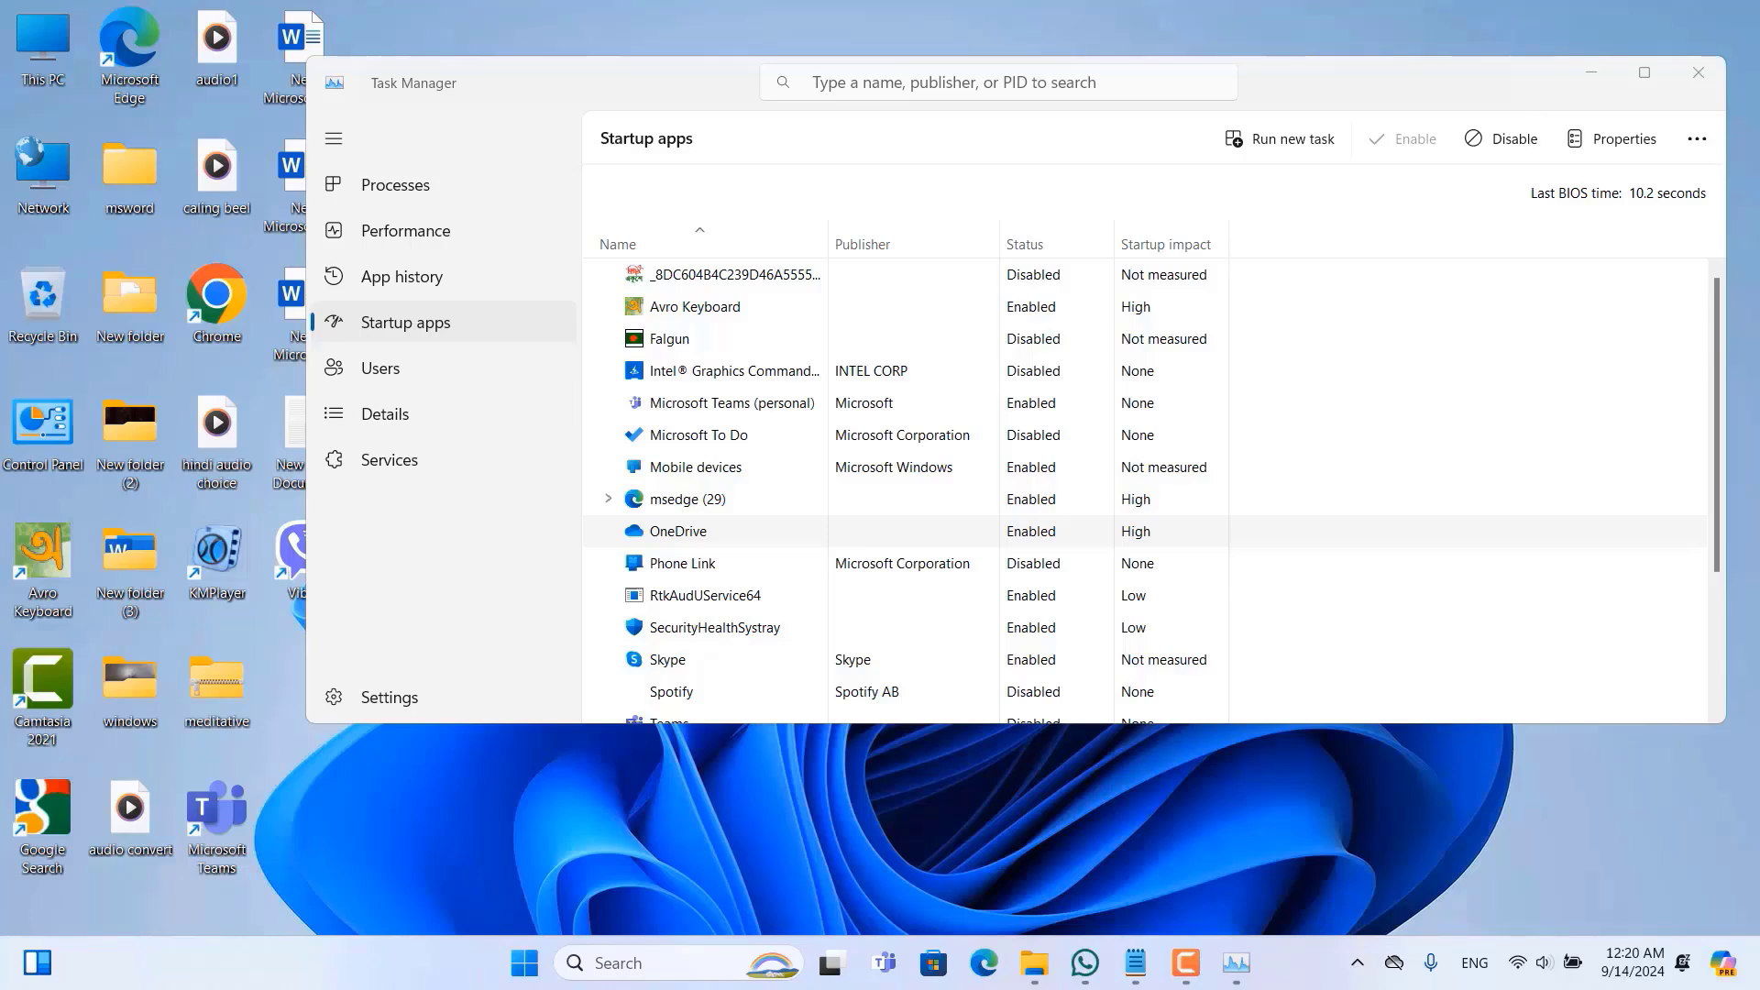
pyautogui.click(1699, 72)
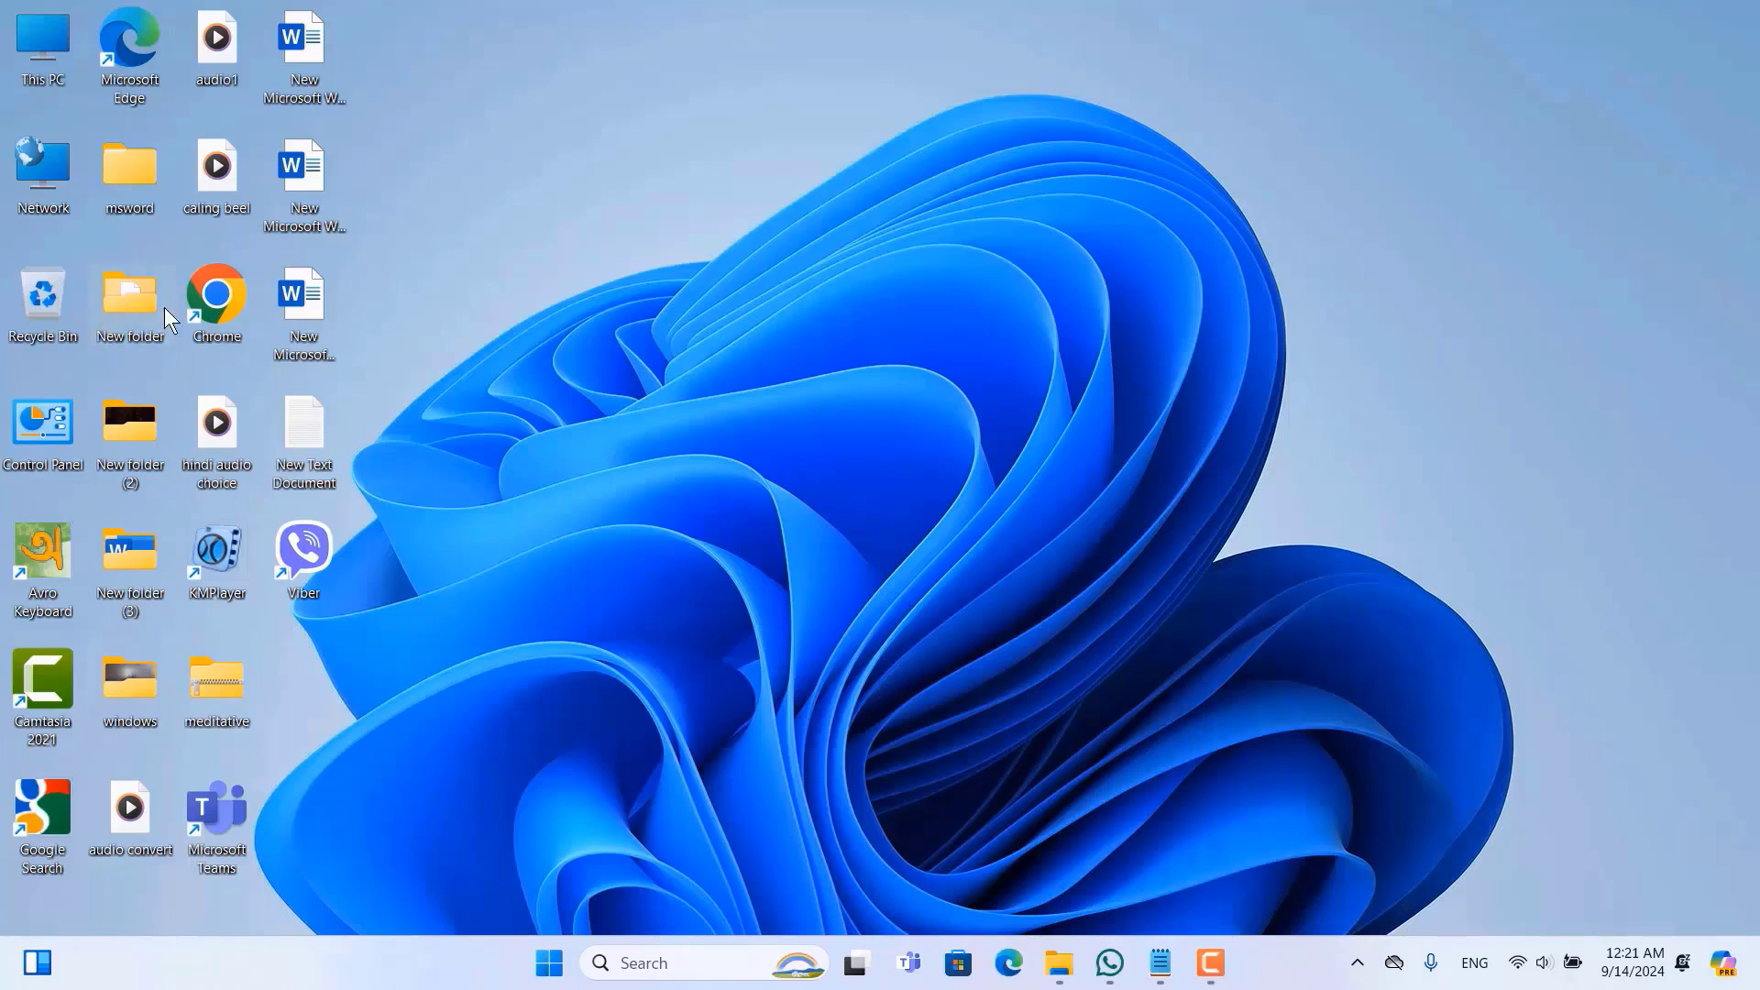
# Open the virtual memory settings through the advanced system settings' performance options and turn off automatic paging file management for all drives.
pyautogui.click(645, 958)
pyautogui.write('advan')
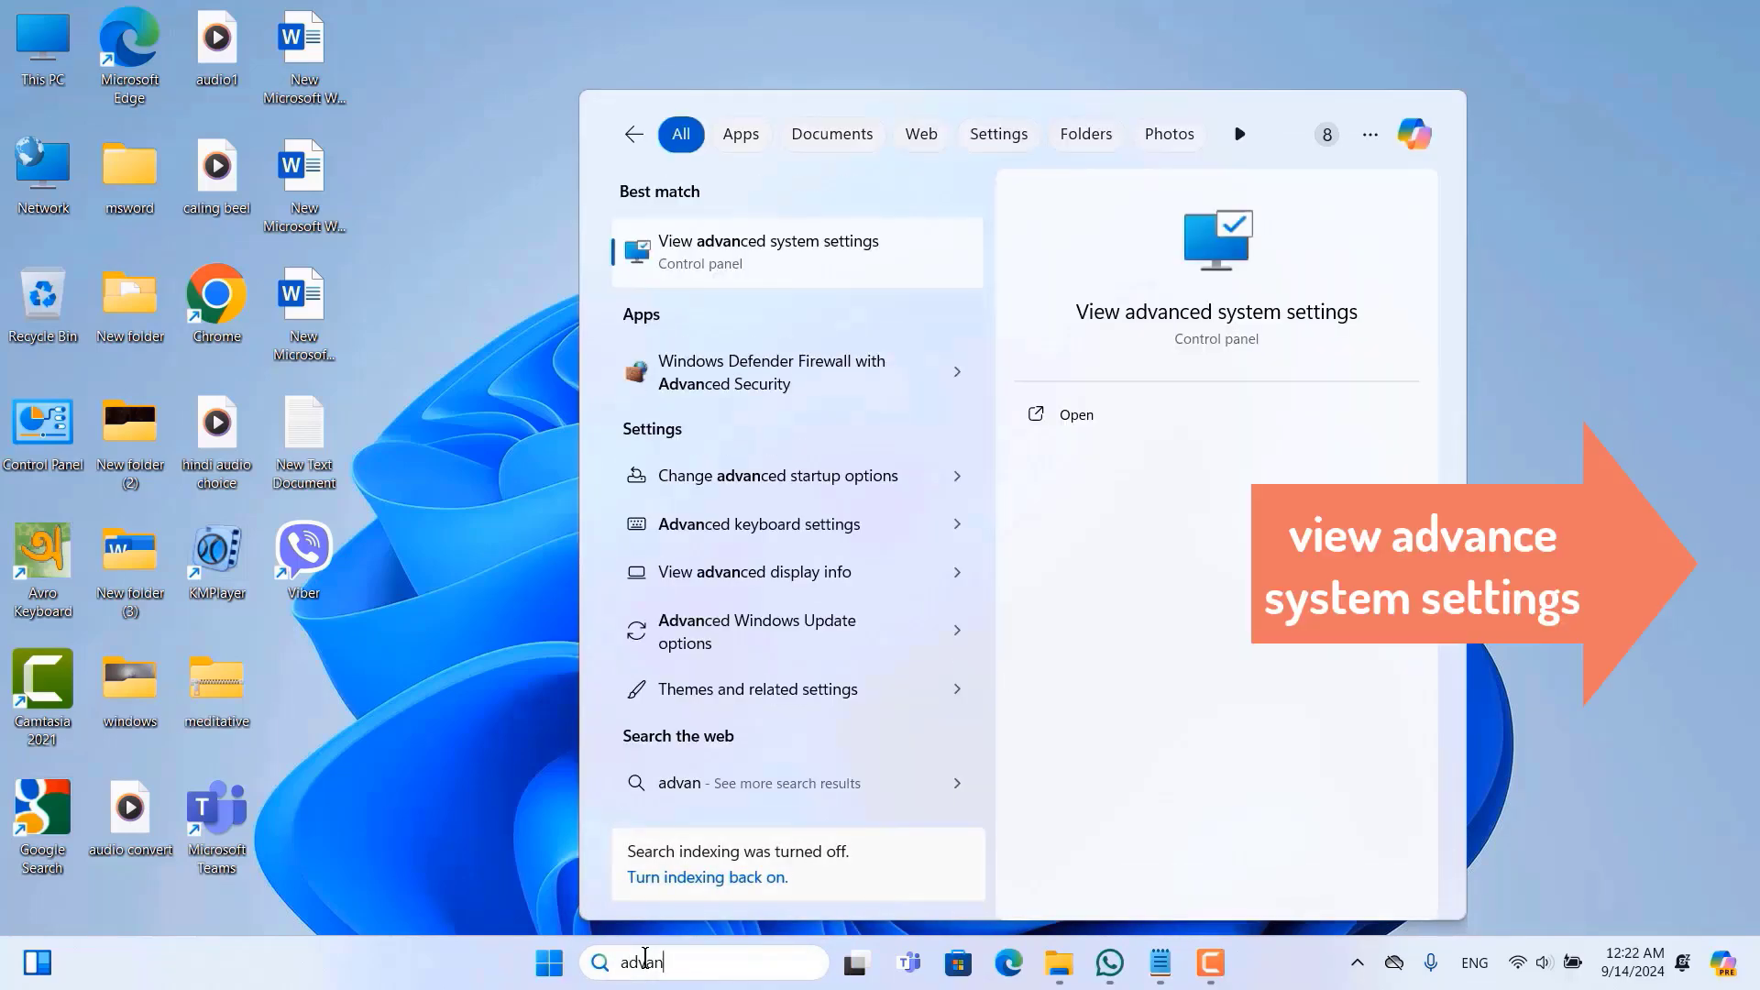
pyautogui.click(828, 259)
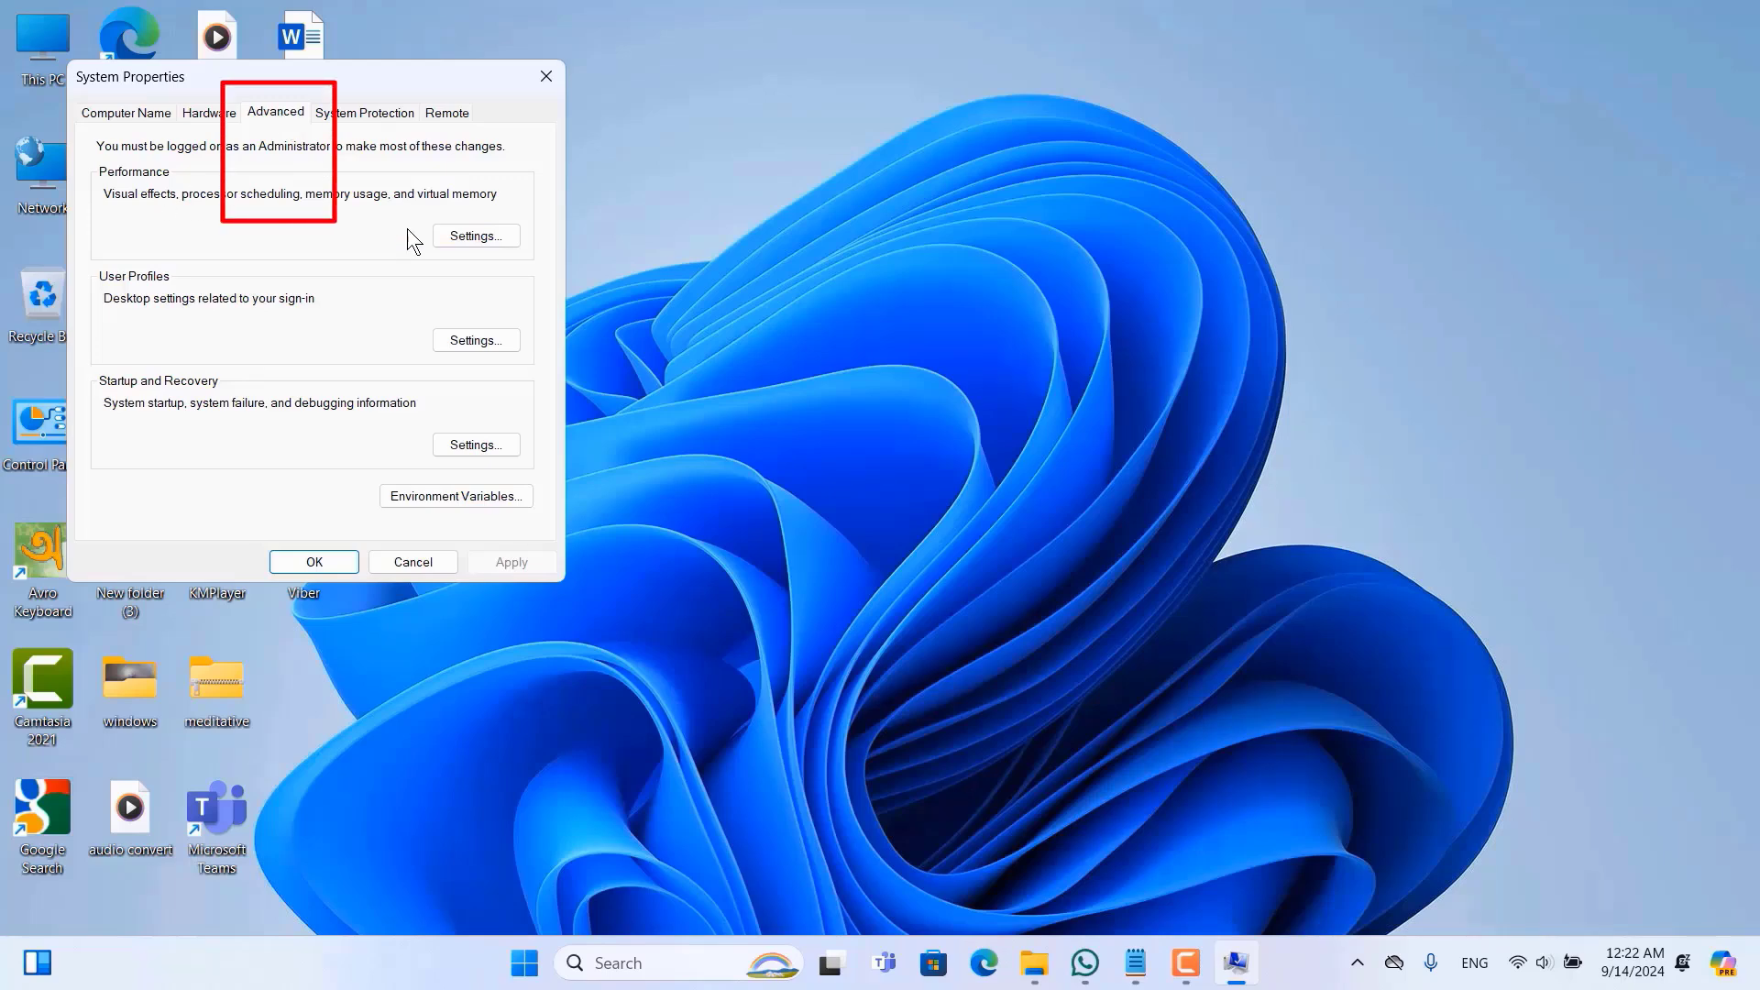
pyautogui.click(504, 235)
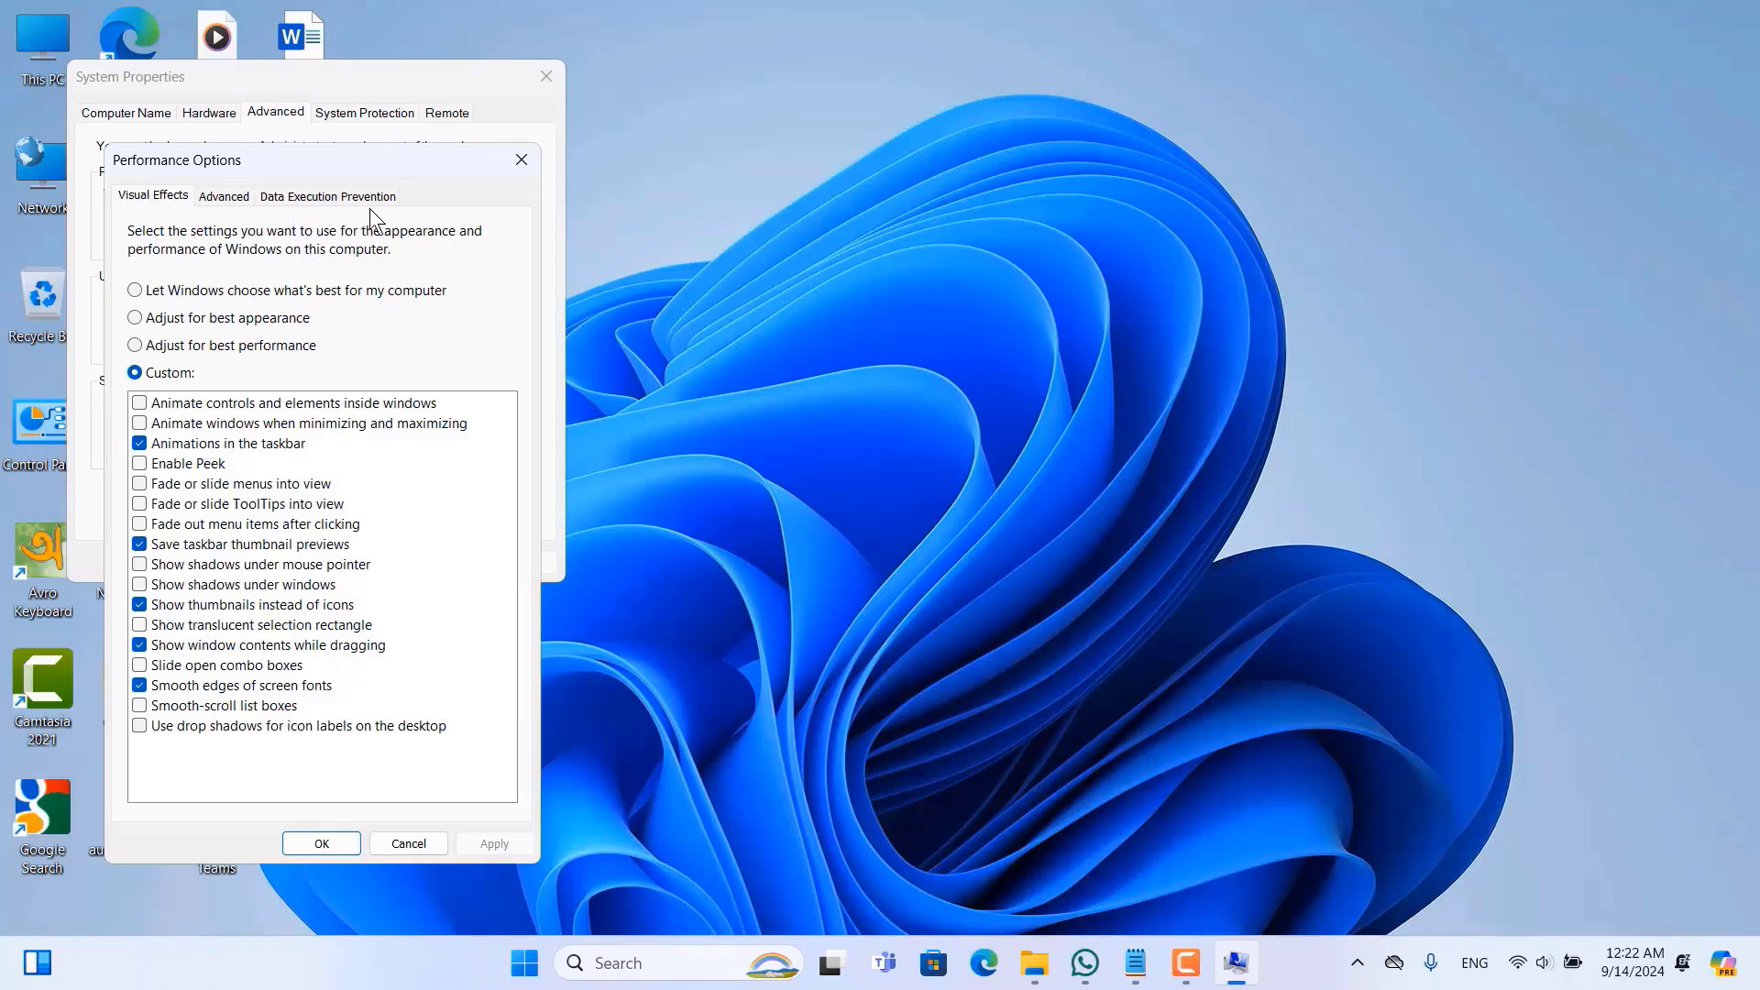
pyautogui.click(229, 198)
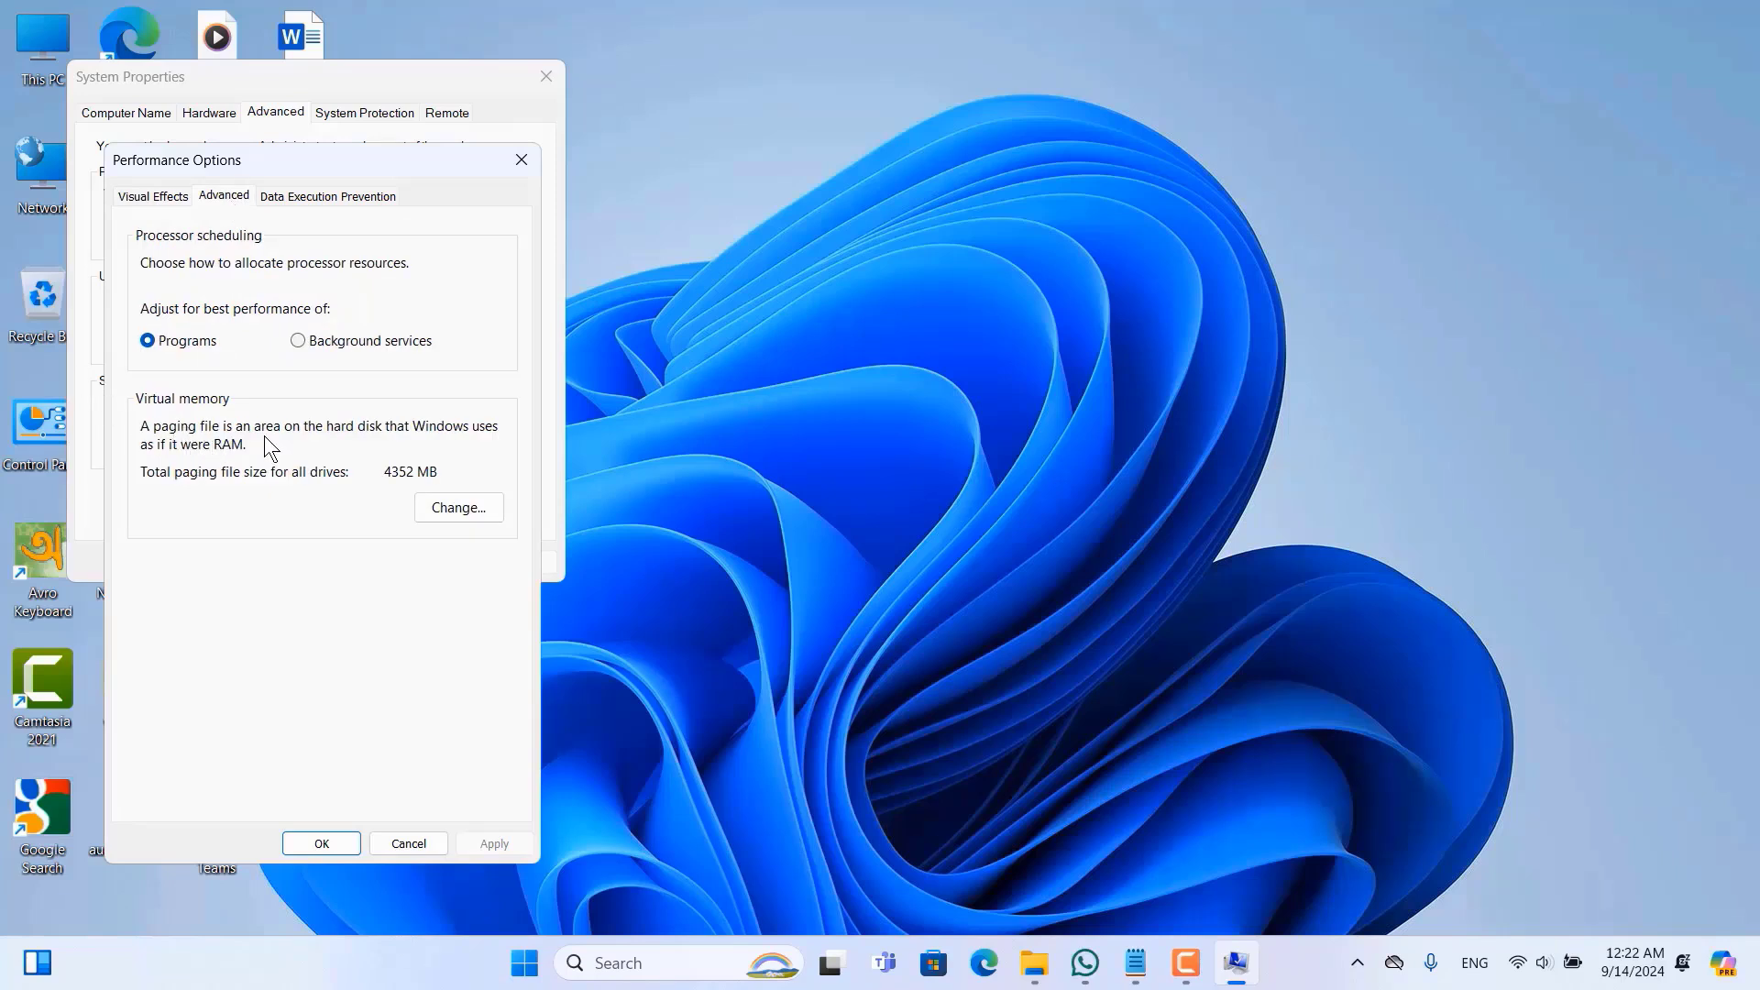
pyautogui.click(459, 509)
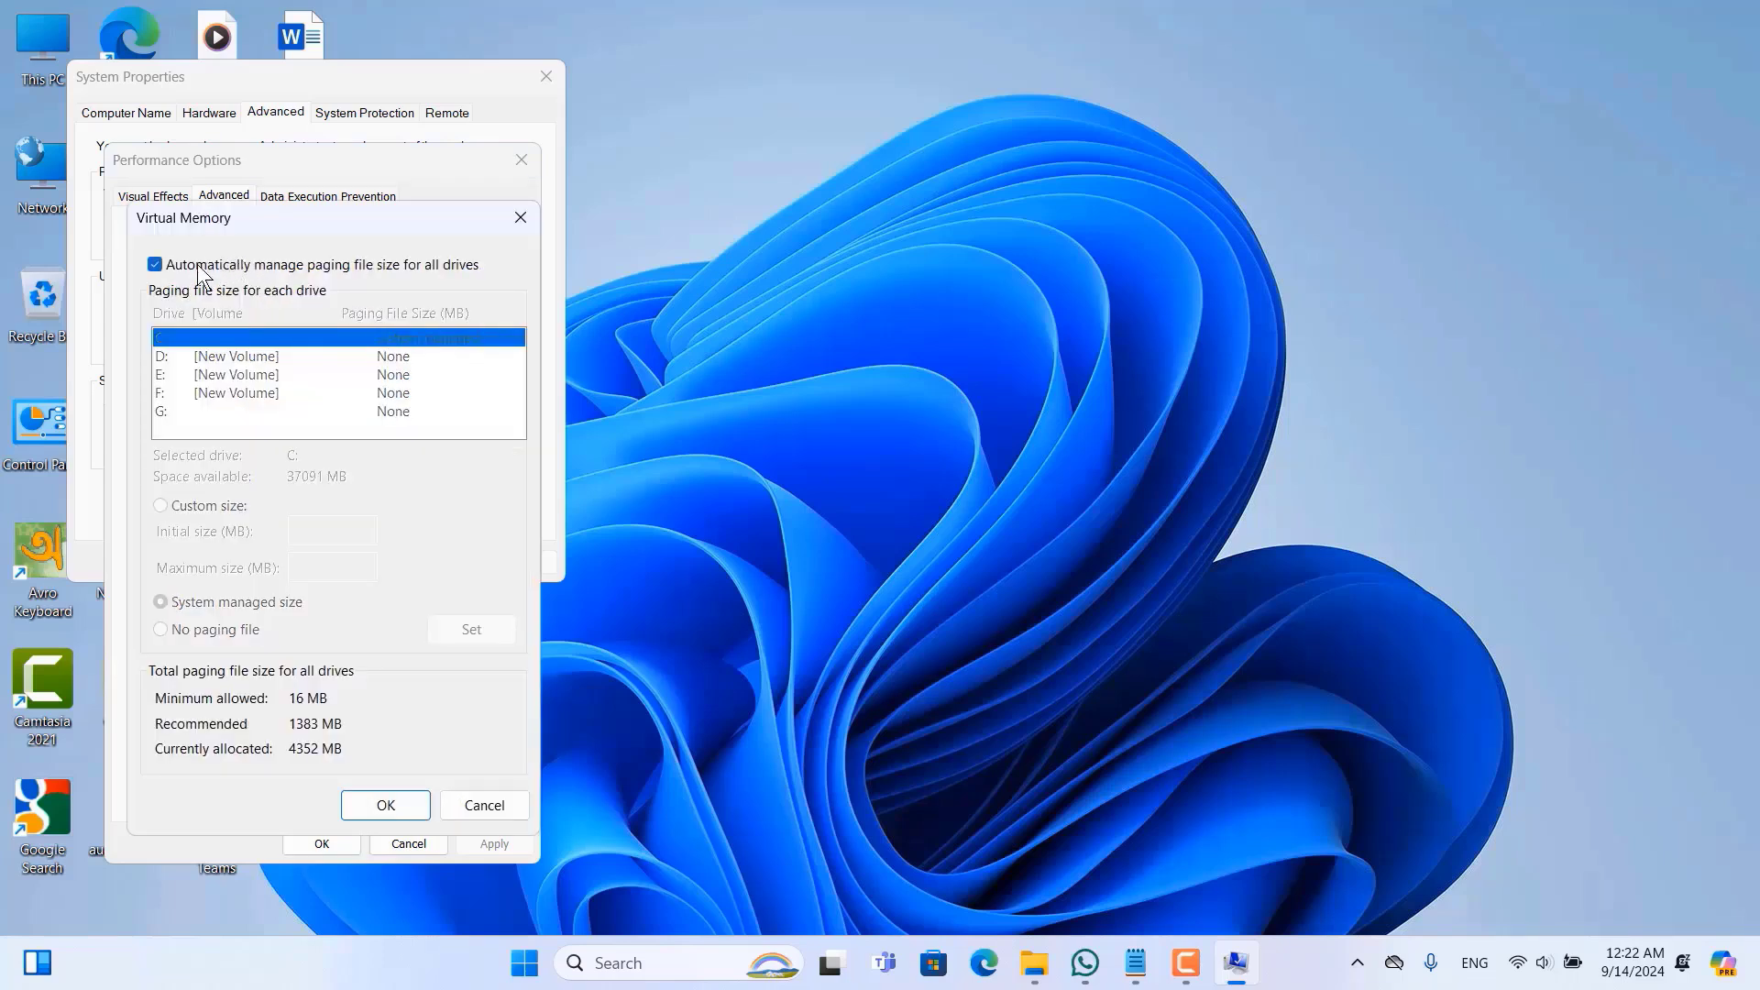
pyautogui.click(201, 267)
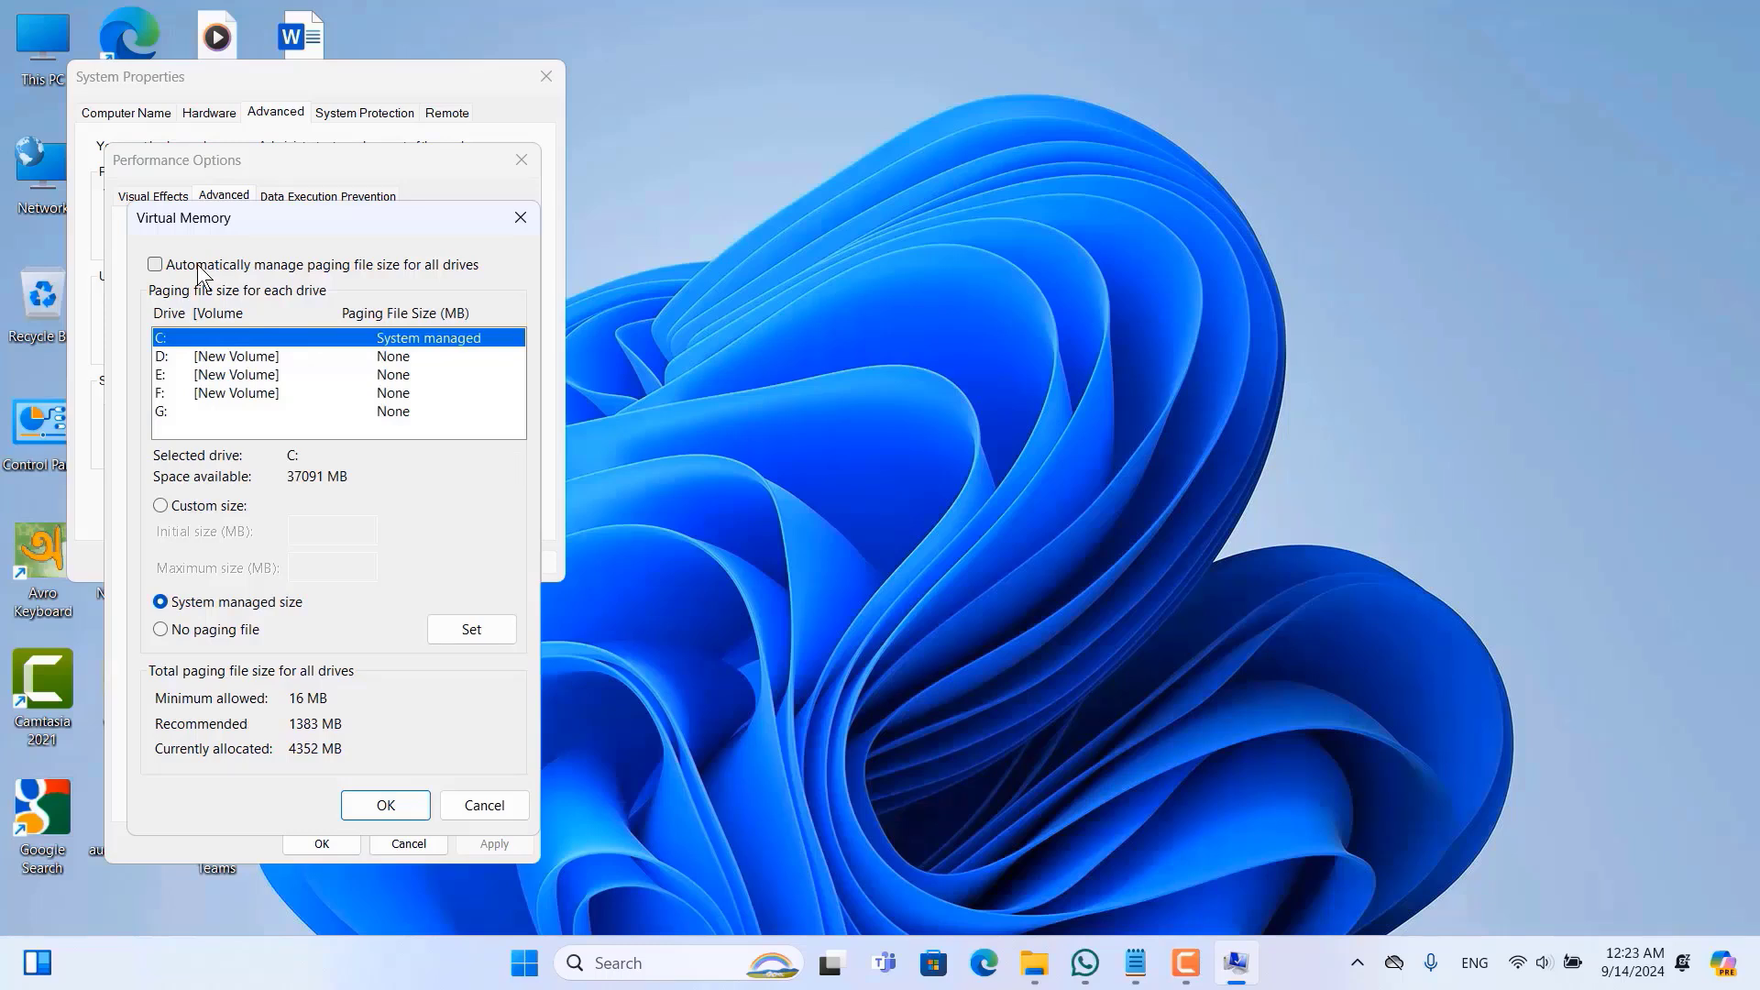
# Check the installed RAM in the system's device specifications and close Settings.
pyautogui.click(924, 428)
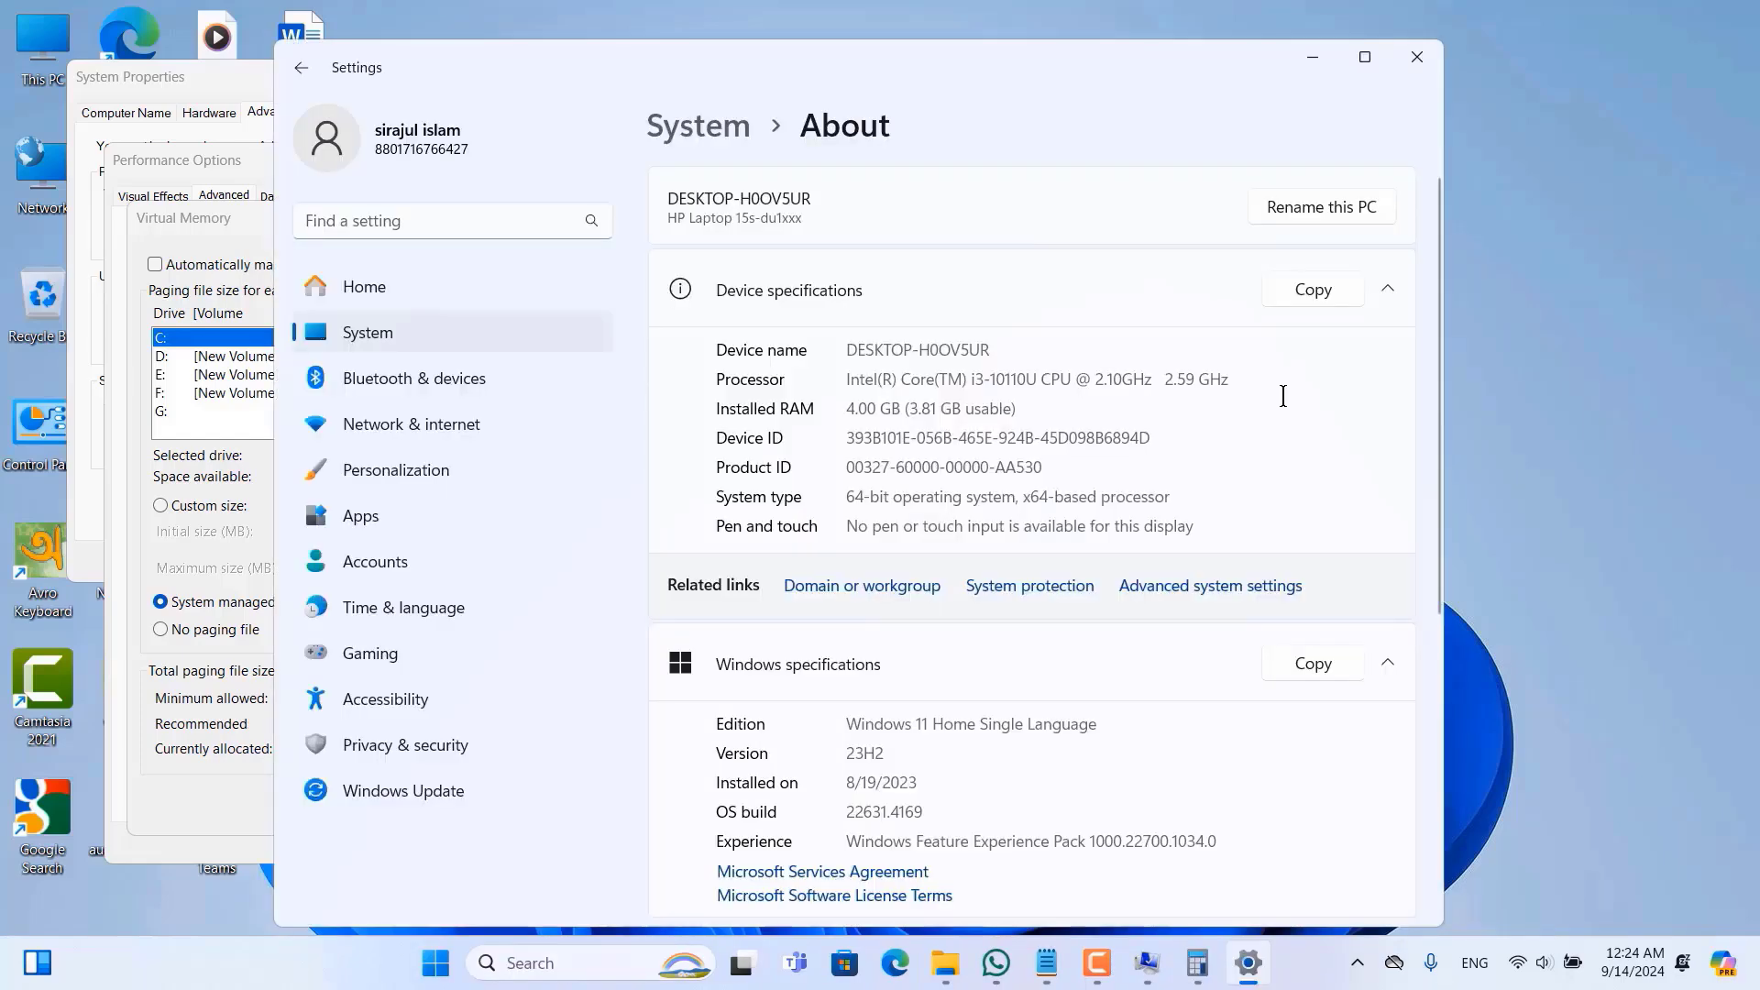
pyautogui.click(1421, 68)
pyautogui.rightClick(1433, 270)
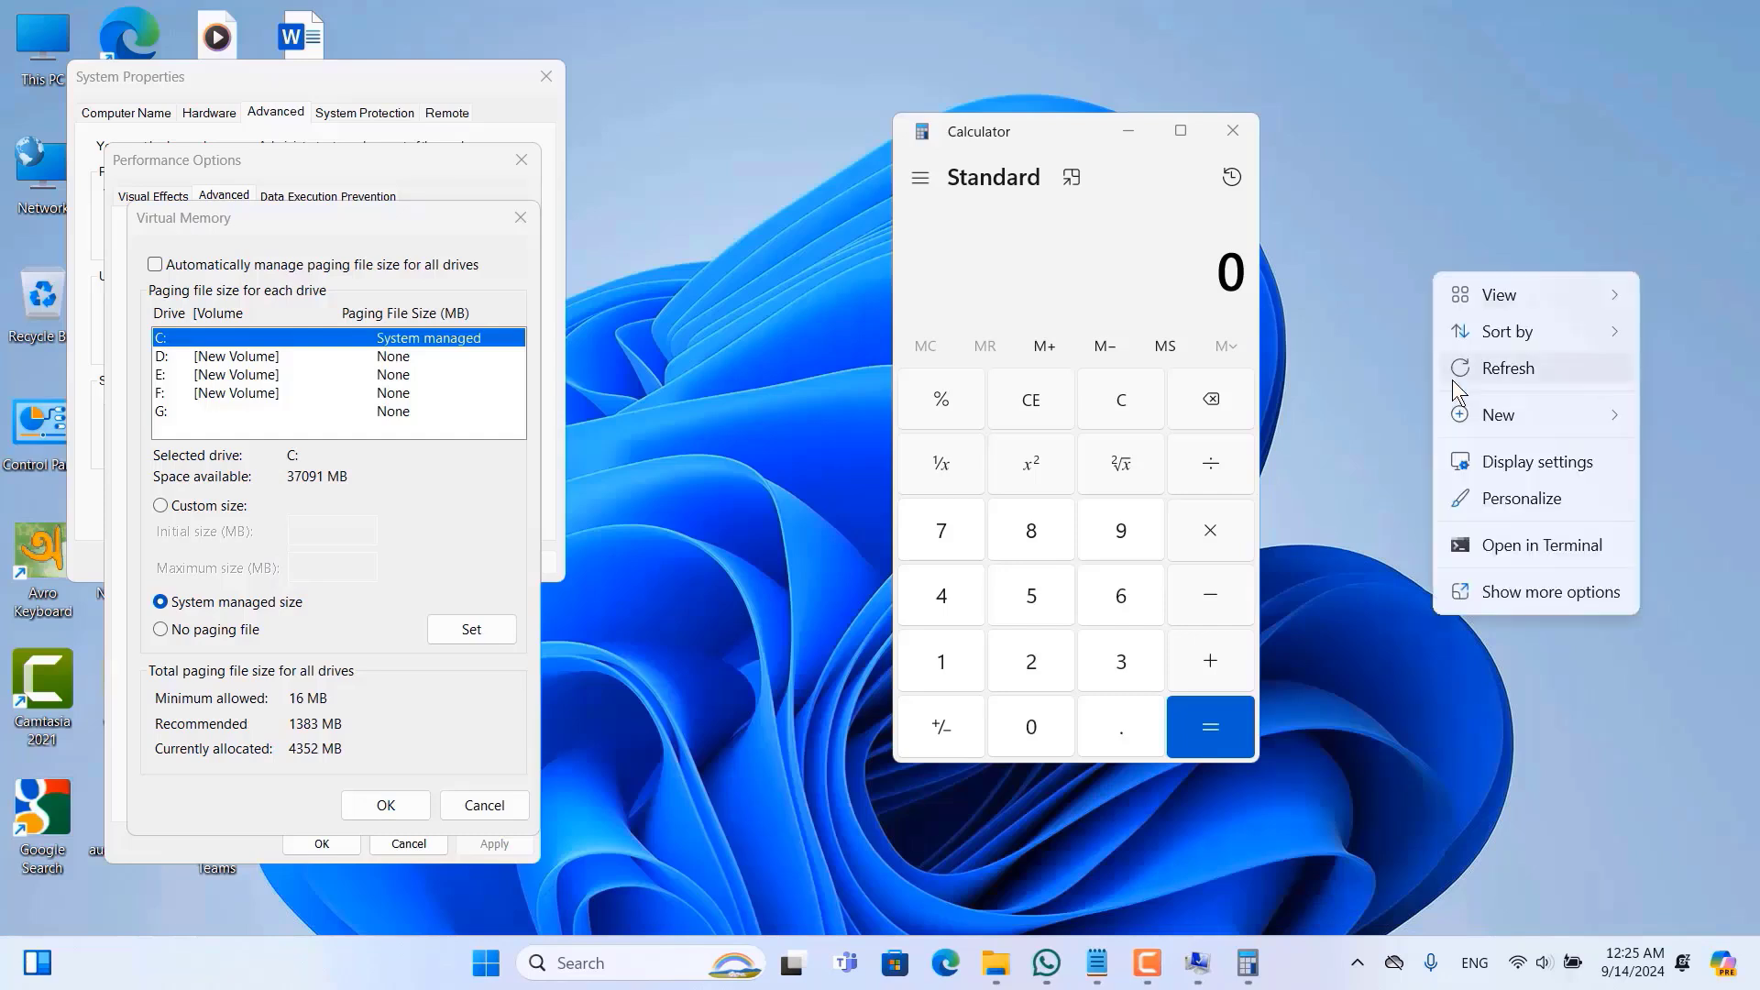
pyautogui.click(1493, 385)
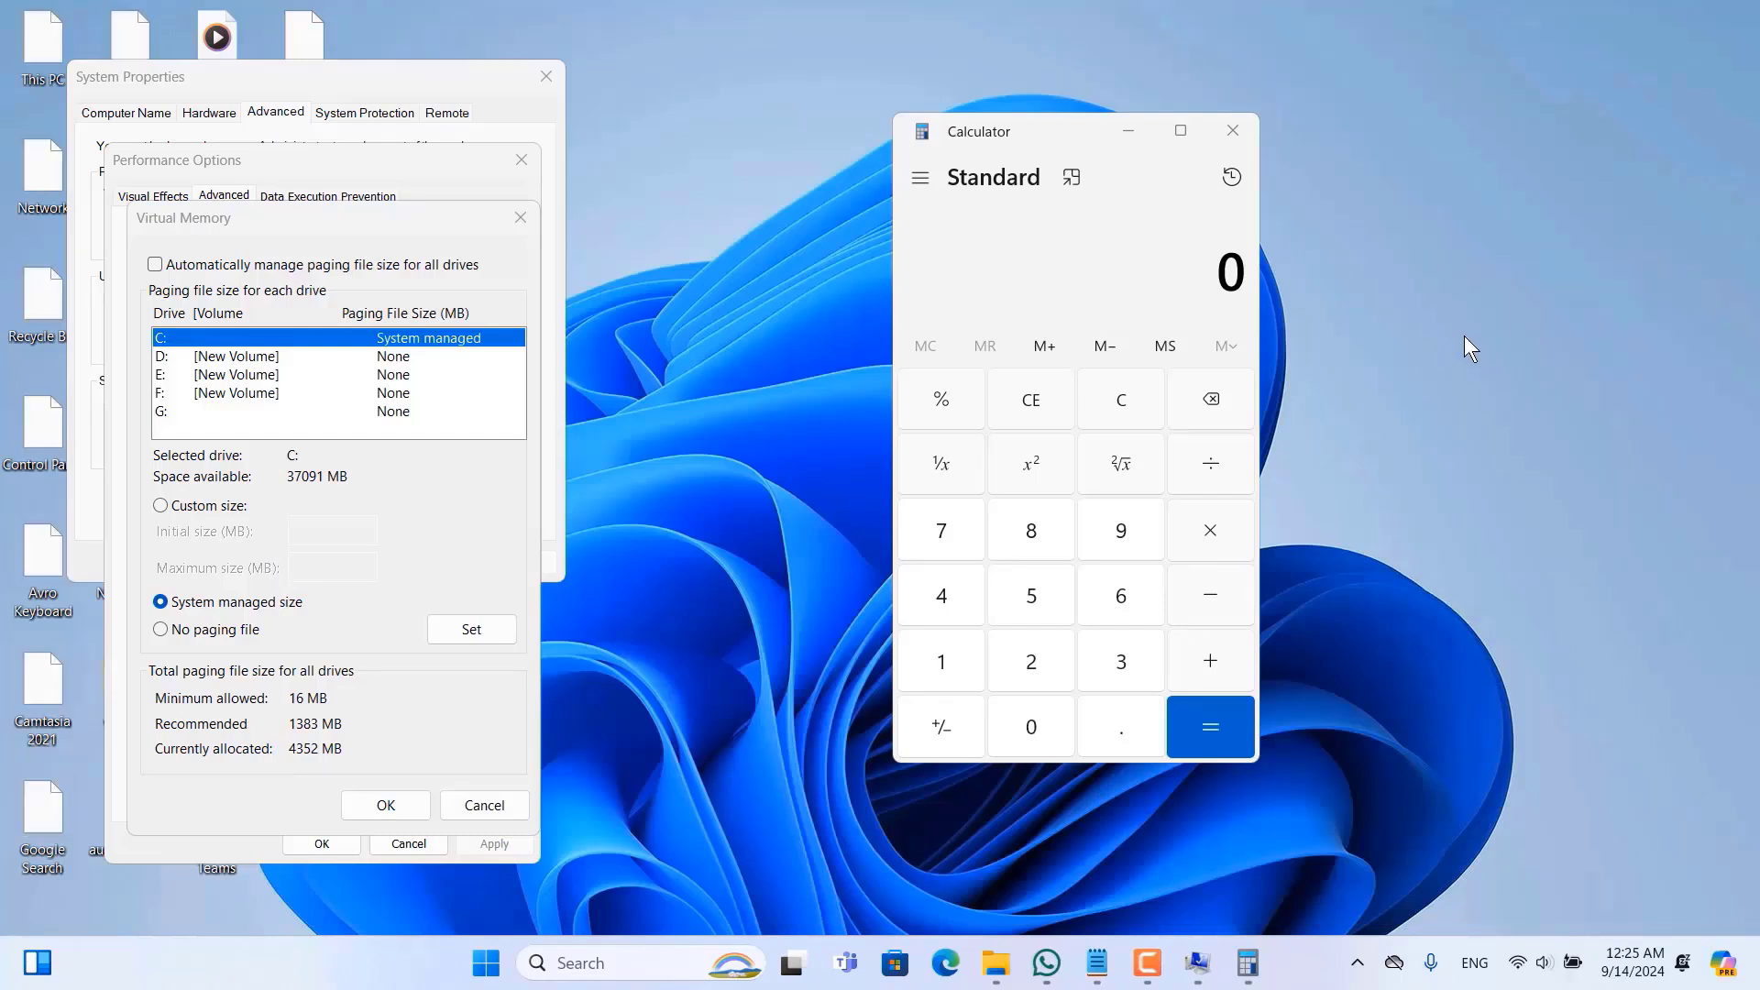
pyautogui.rightClick(1436, 257)
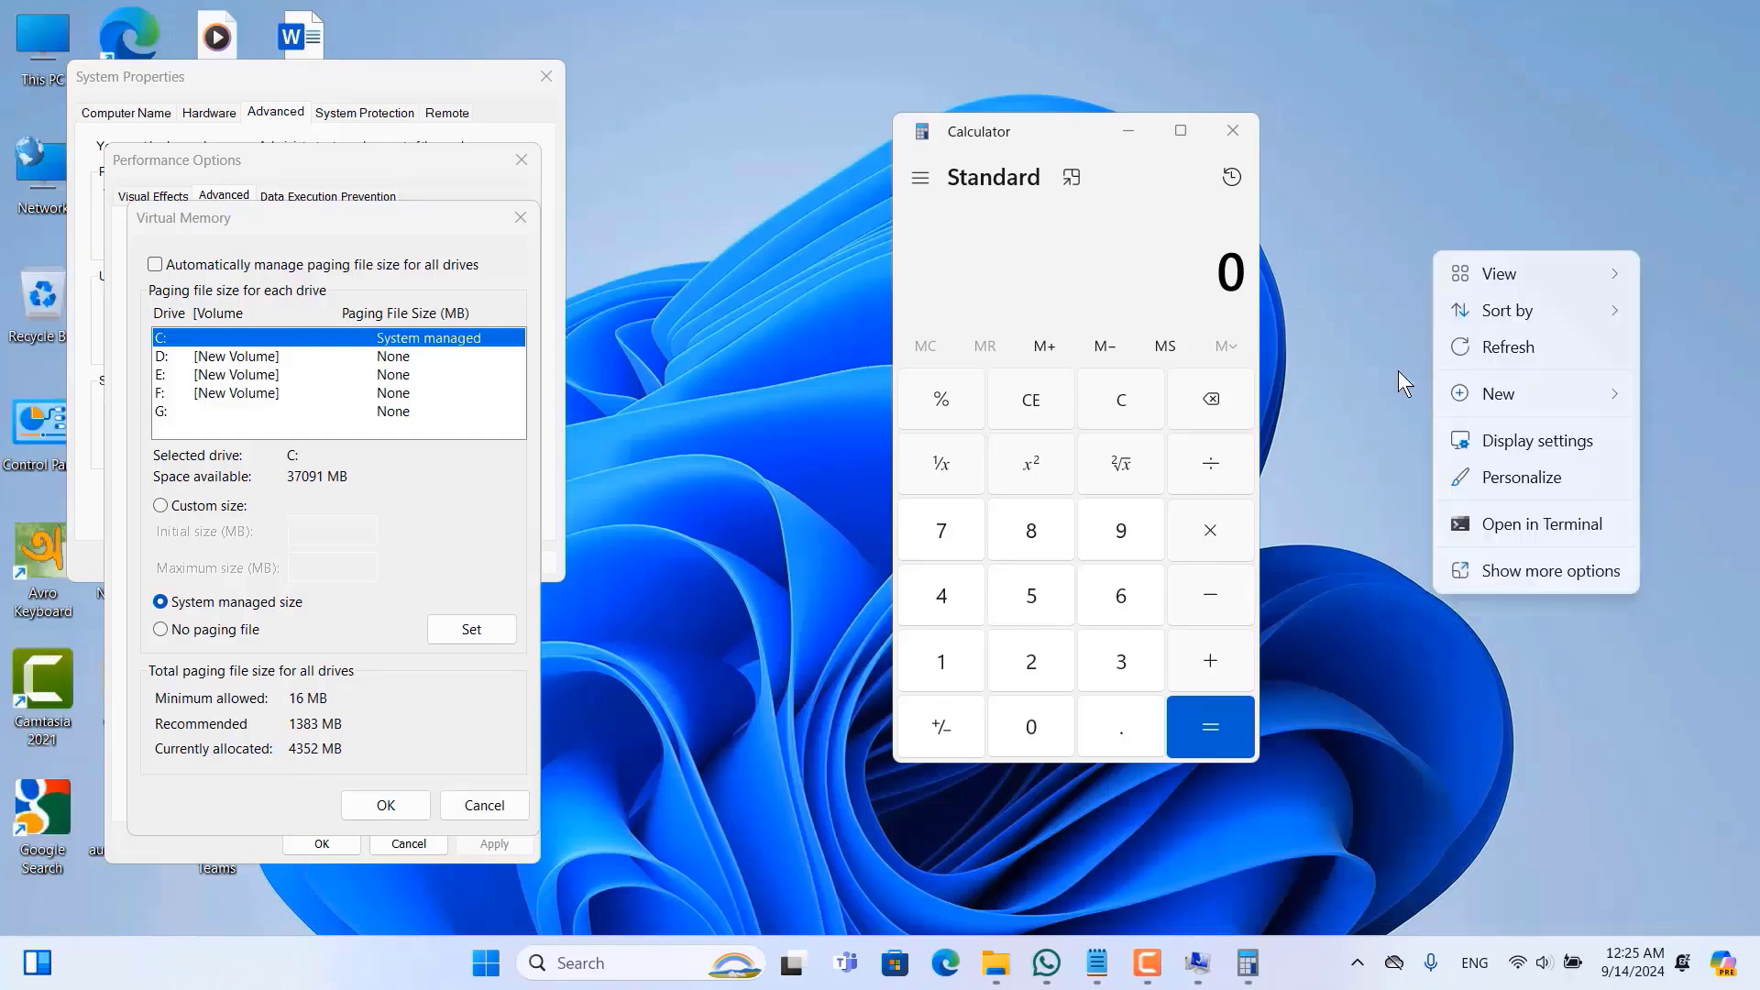
# Multiply 1024 by 4 in Calculator to convert the installed RAM from gigabytes to megabytes.
pyautogui.click(957, 662)
pyautogui.click(1042, 741)
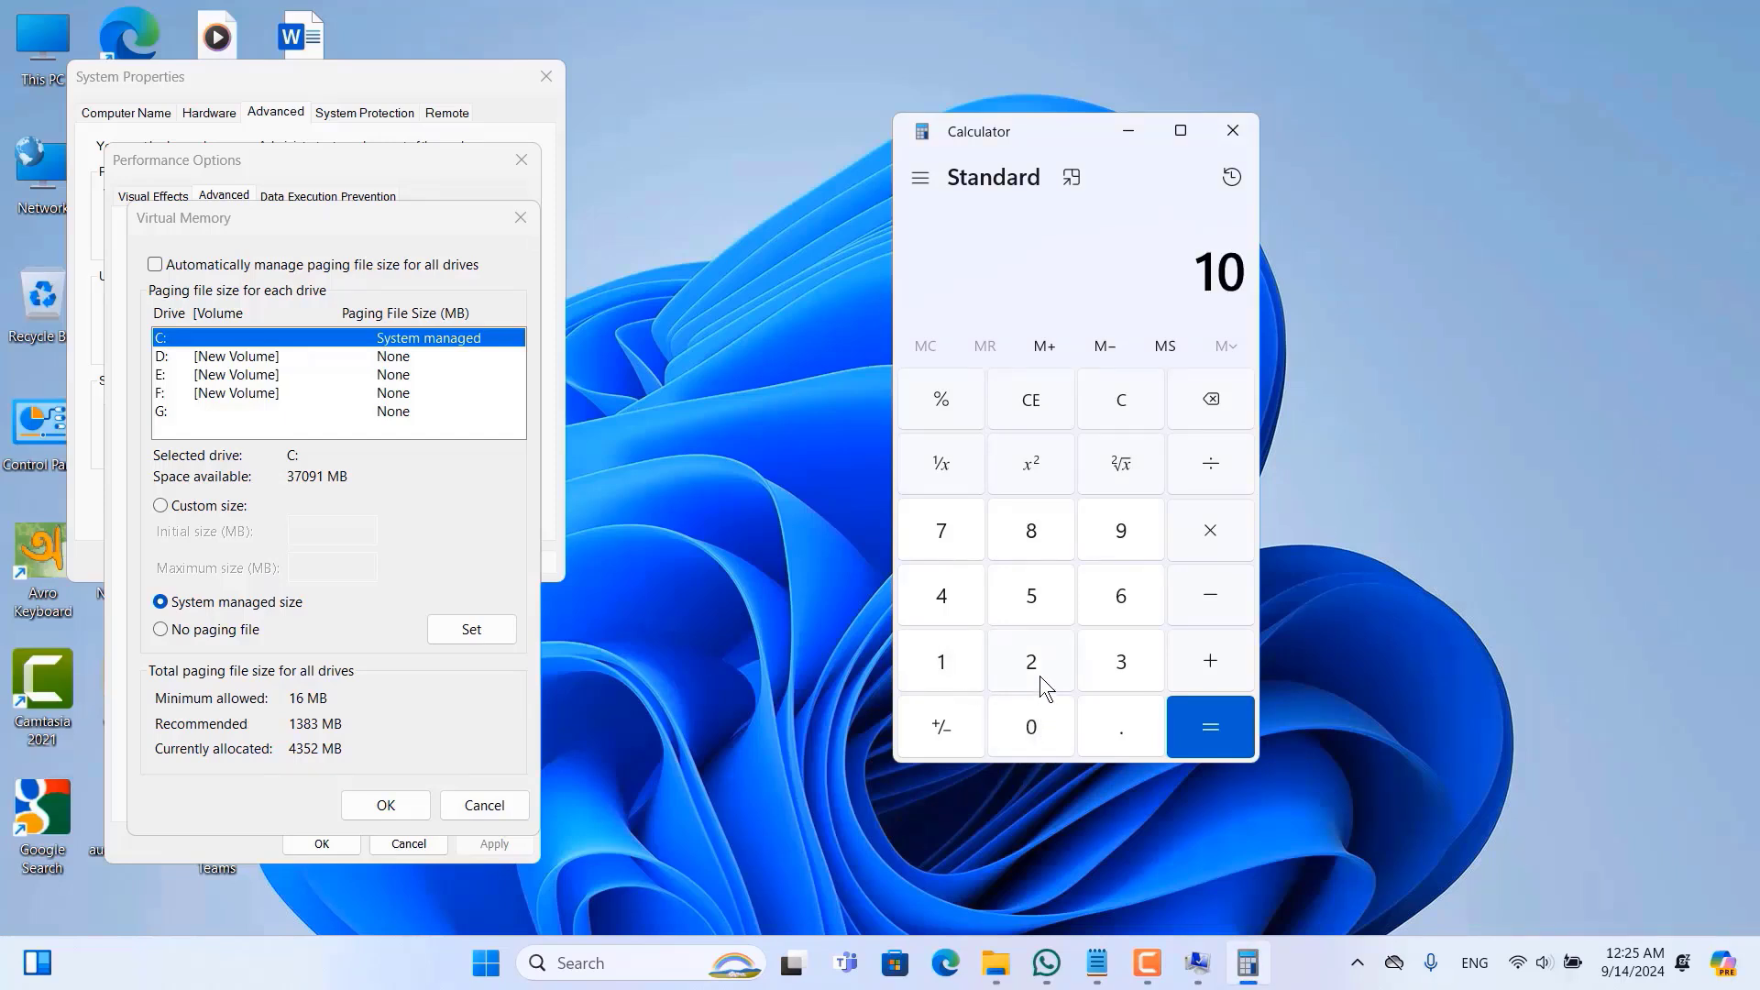
pyautogui.click(1055, 671)
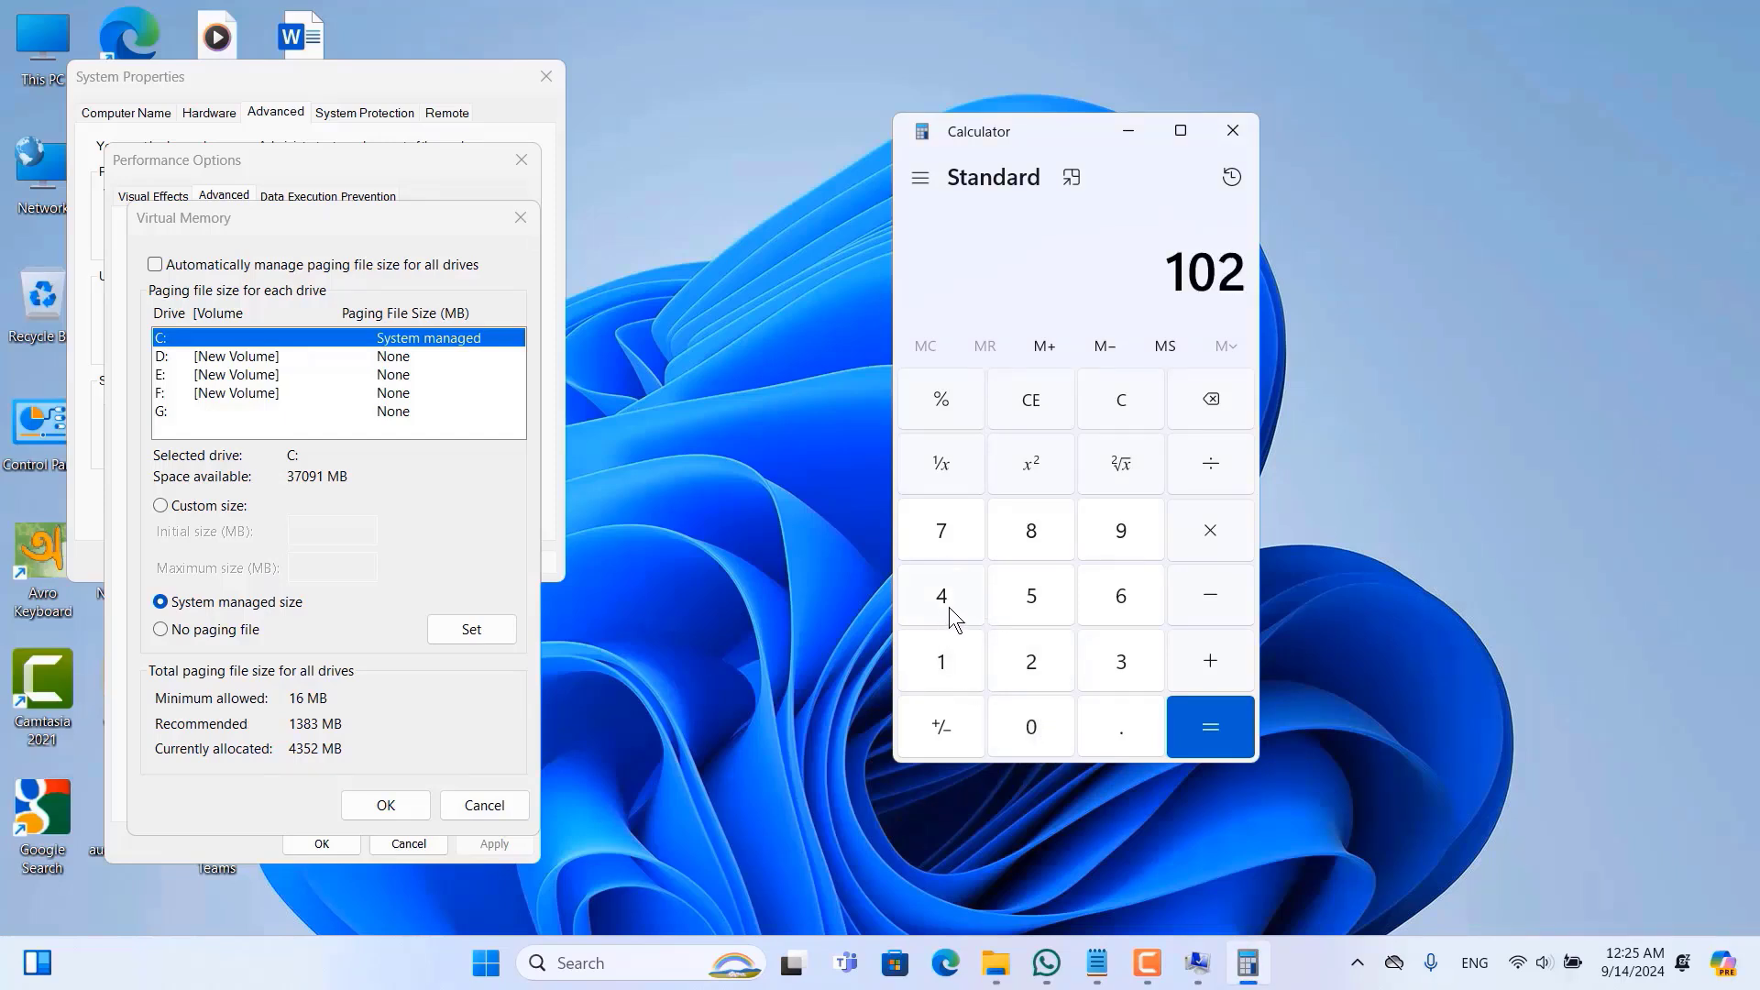
pyautogui.click(949, 607)
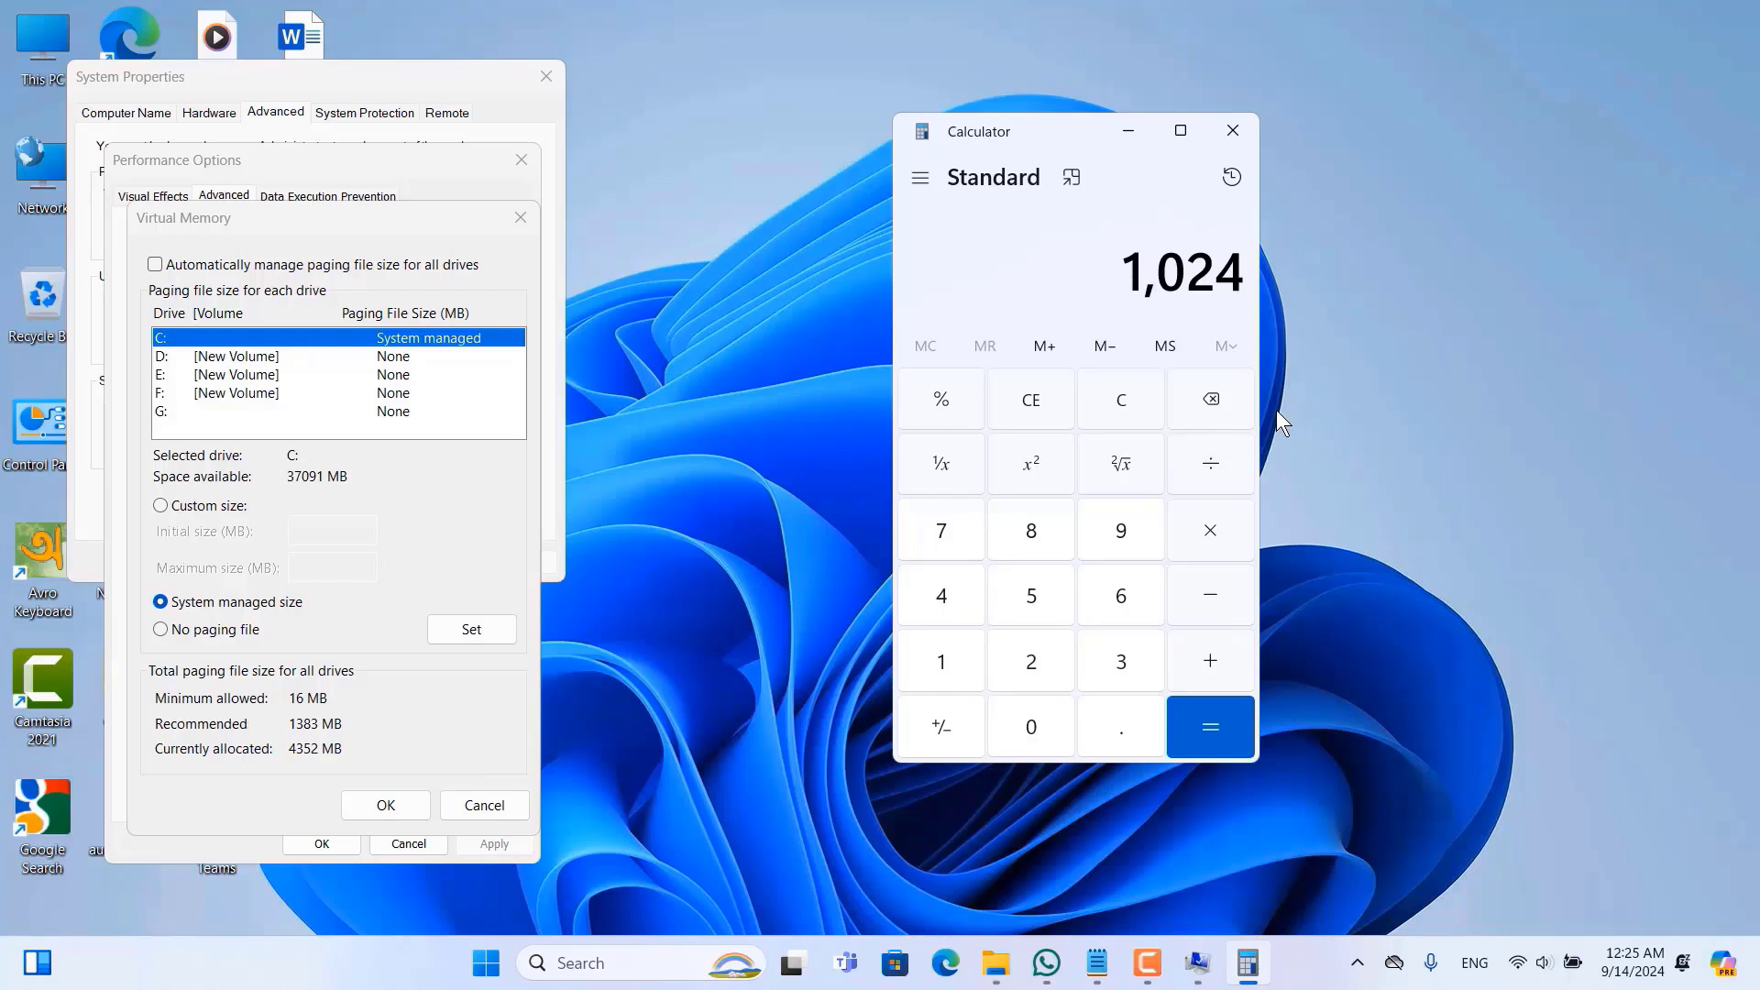
pyautogui.click(1209, 531)
pyautogui.click(940, 595)
pyautogui.press('Return')
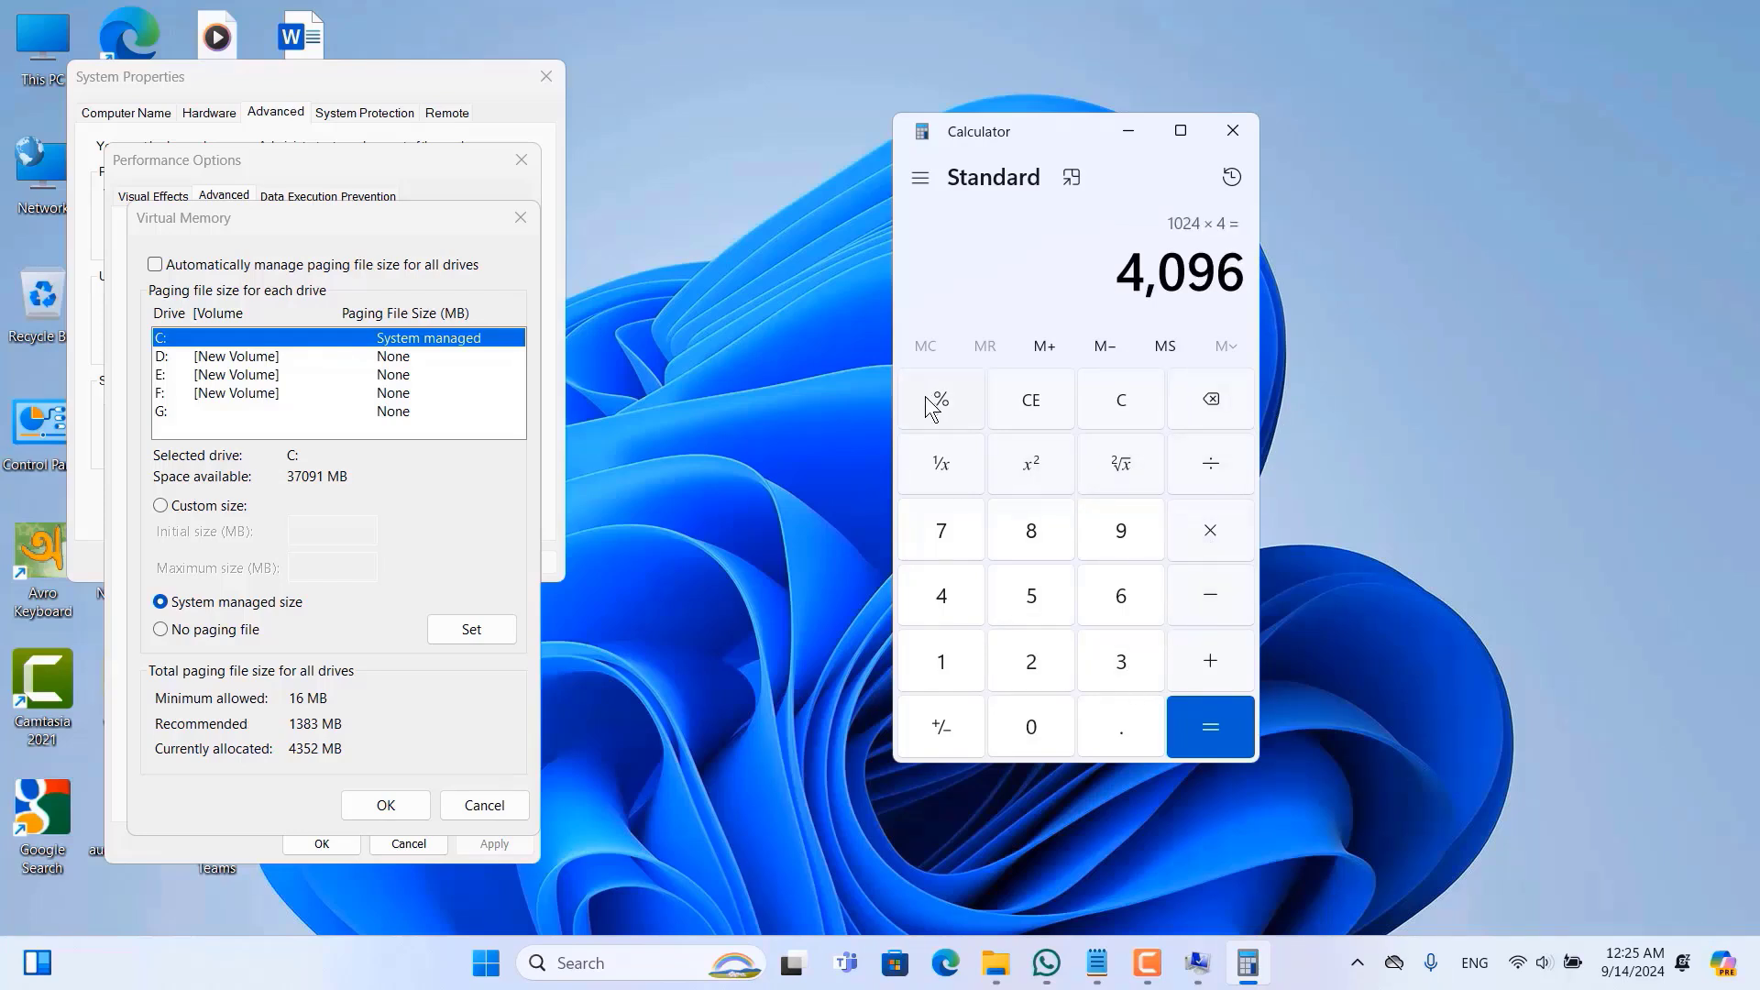
# Clear the calculator and work out 1024 × 4 again.
pyautogui.click(1124, 407)
pyautogui.click(941, 662)
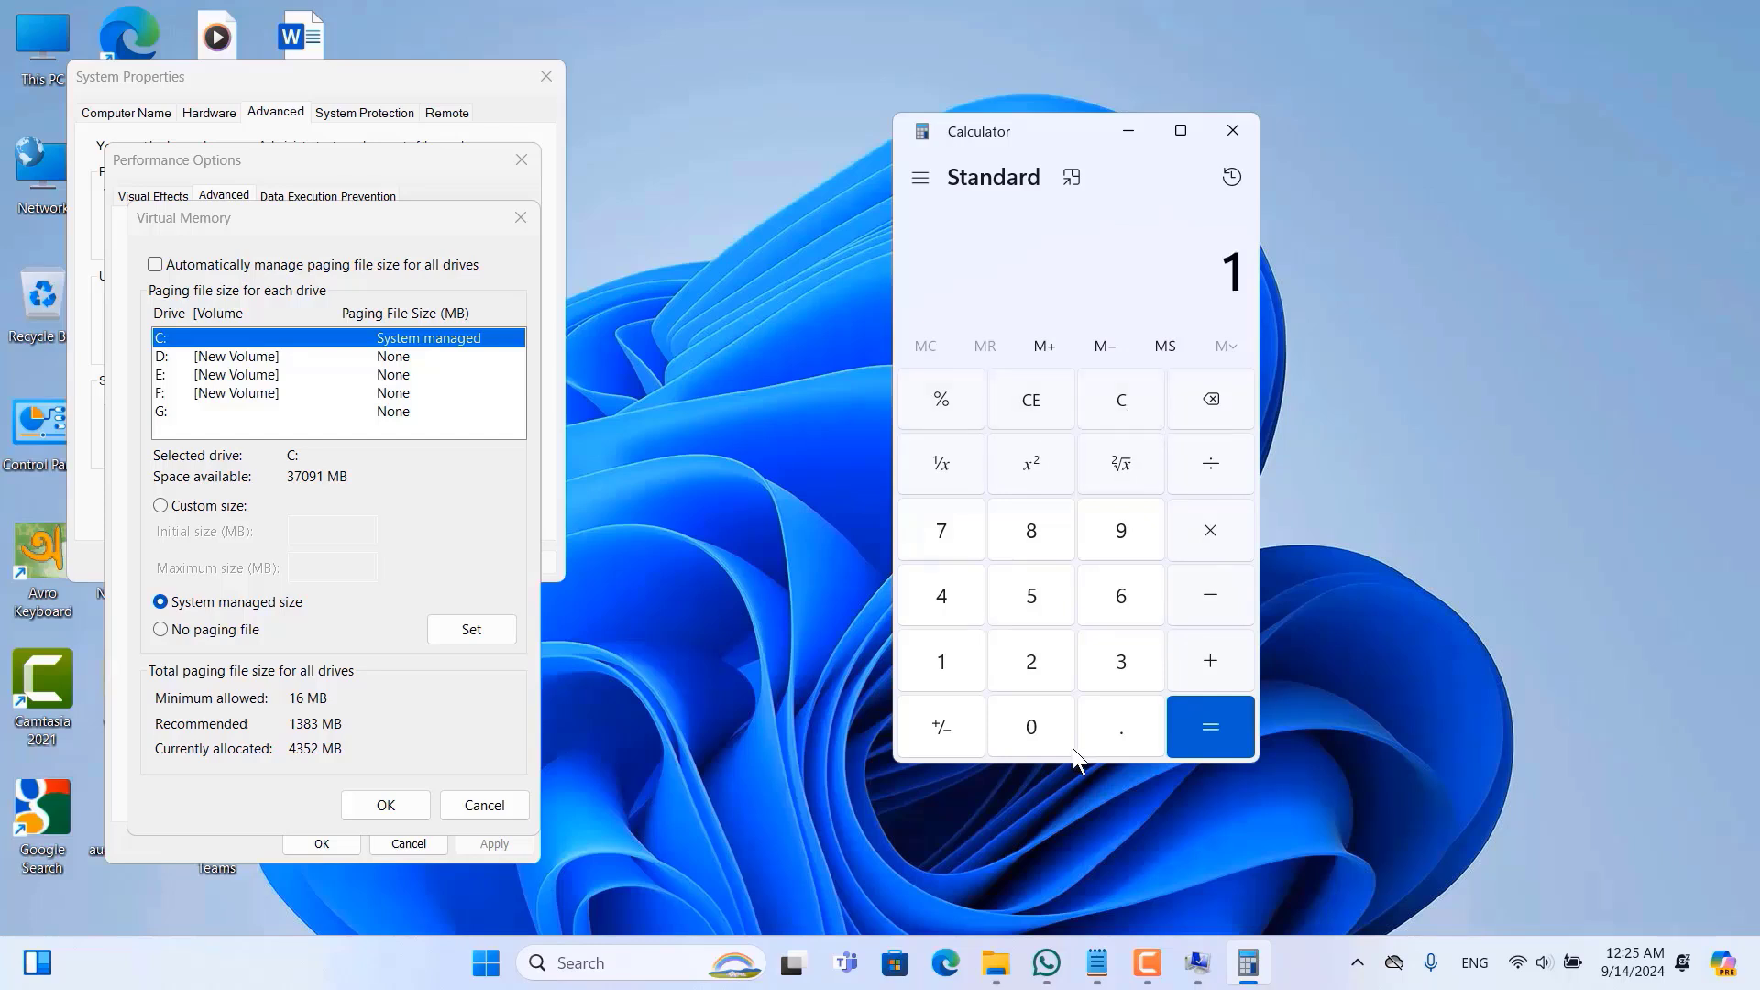
pyautogui.click(1031, 726)
pyautogui.click(1028, 658)
pyautogui.click(937, 598)
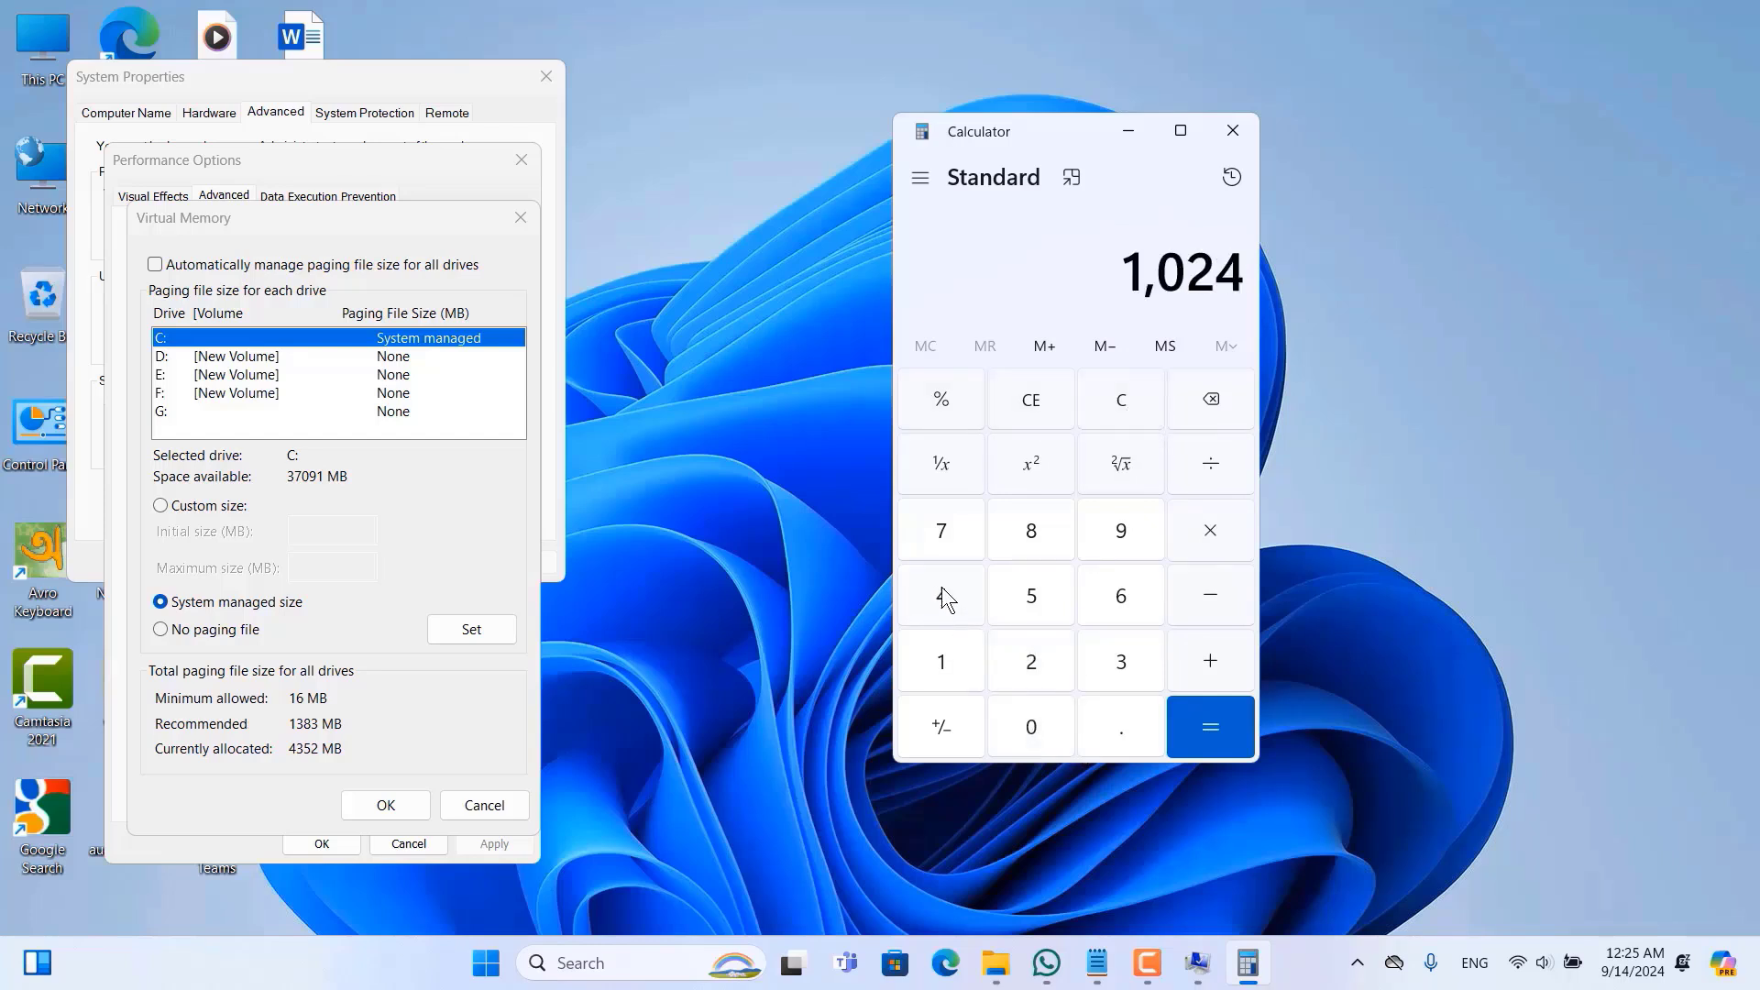
pyautogui.press('BackSpace')
pyautogui.press('BackSpace')
pyautogui.click(1013, 658)
pyautogui.click(967, 598)
pyautogui.click(1192, 518)
pyautogui.click(941, 596)
pyautogui.press('Return')
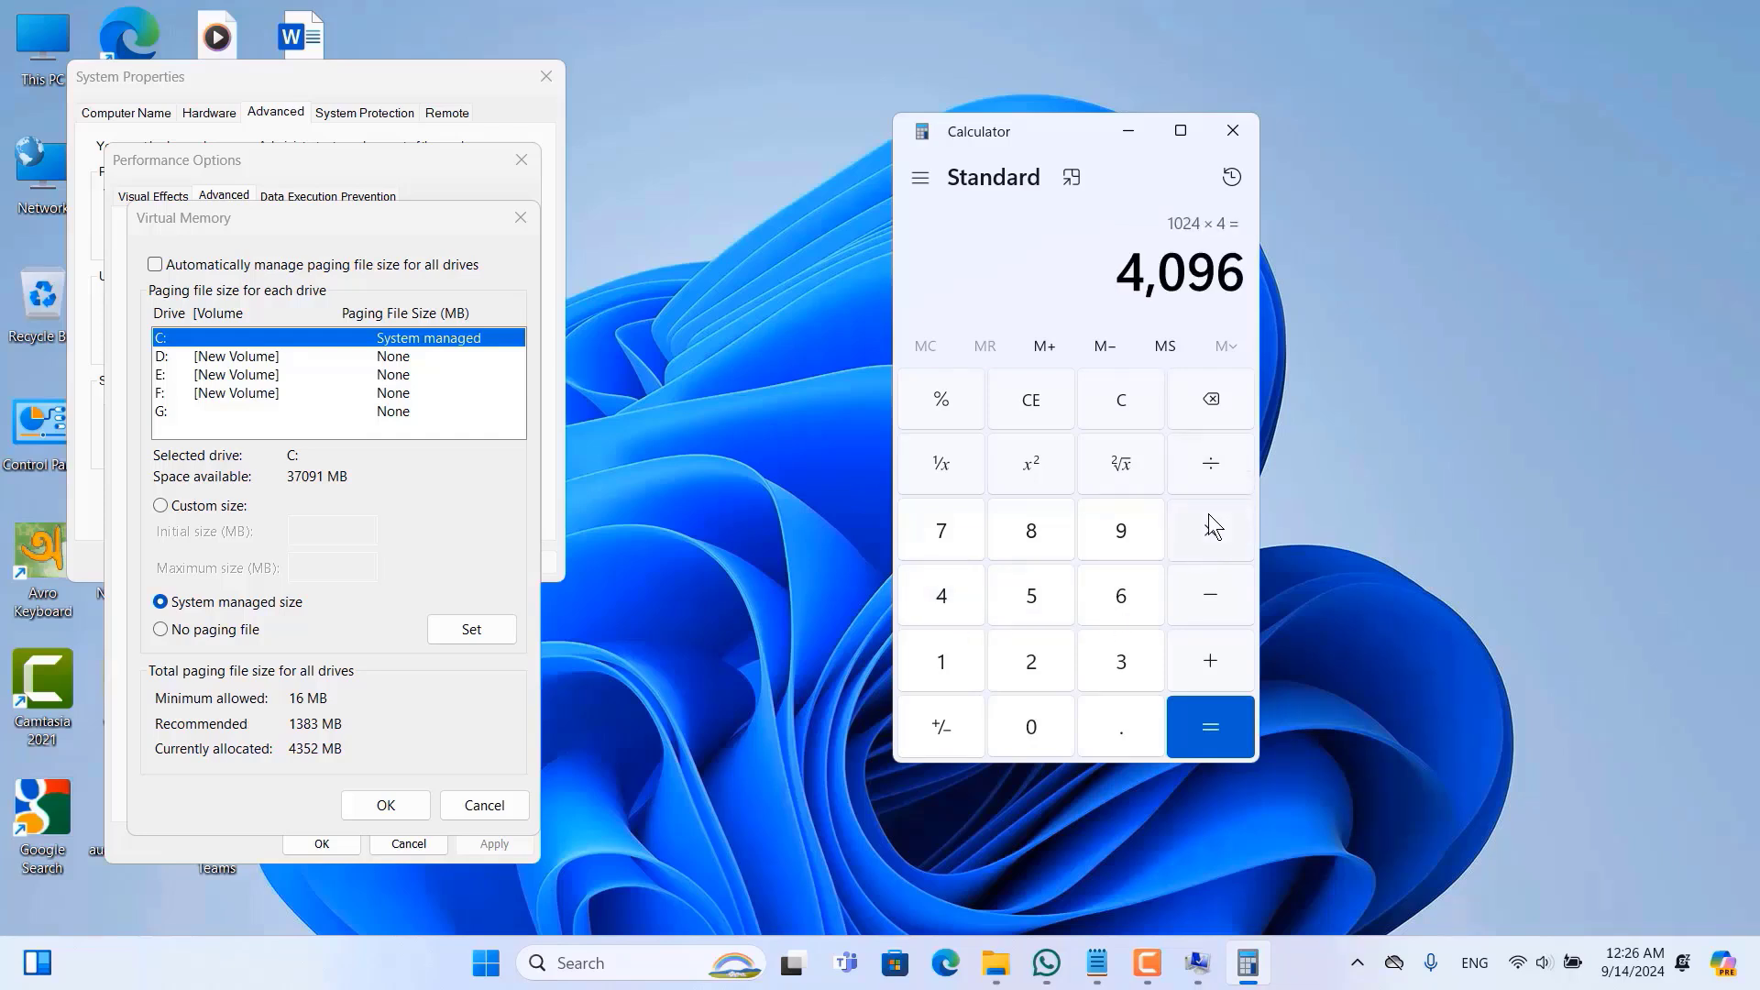
# Multiply the calculated RAM size in megabytes by 3 for the maximum paging file size.
pyautogui.click(1216, 535)
pyautogui.press('3')
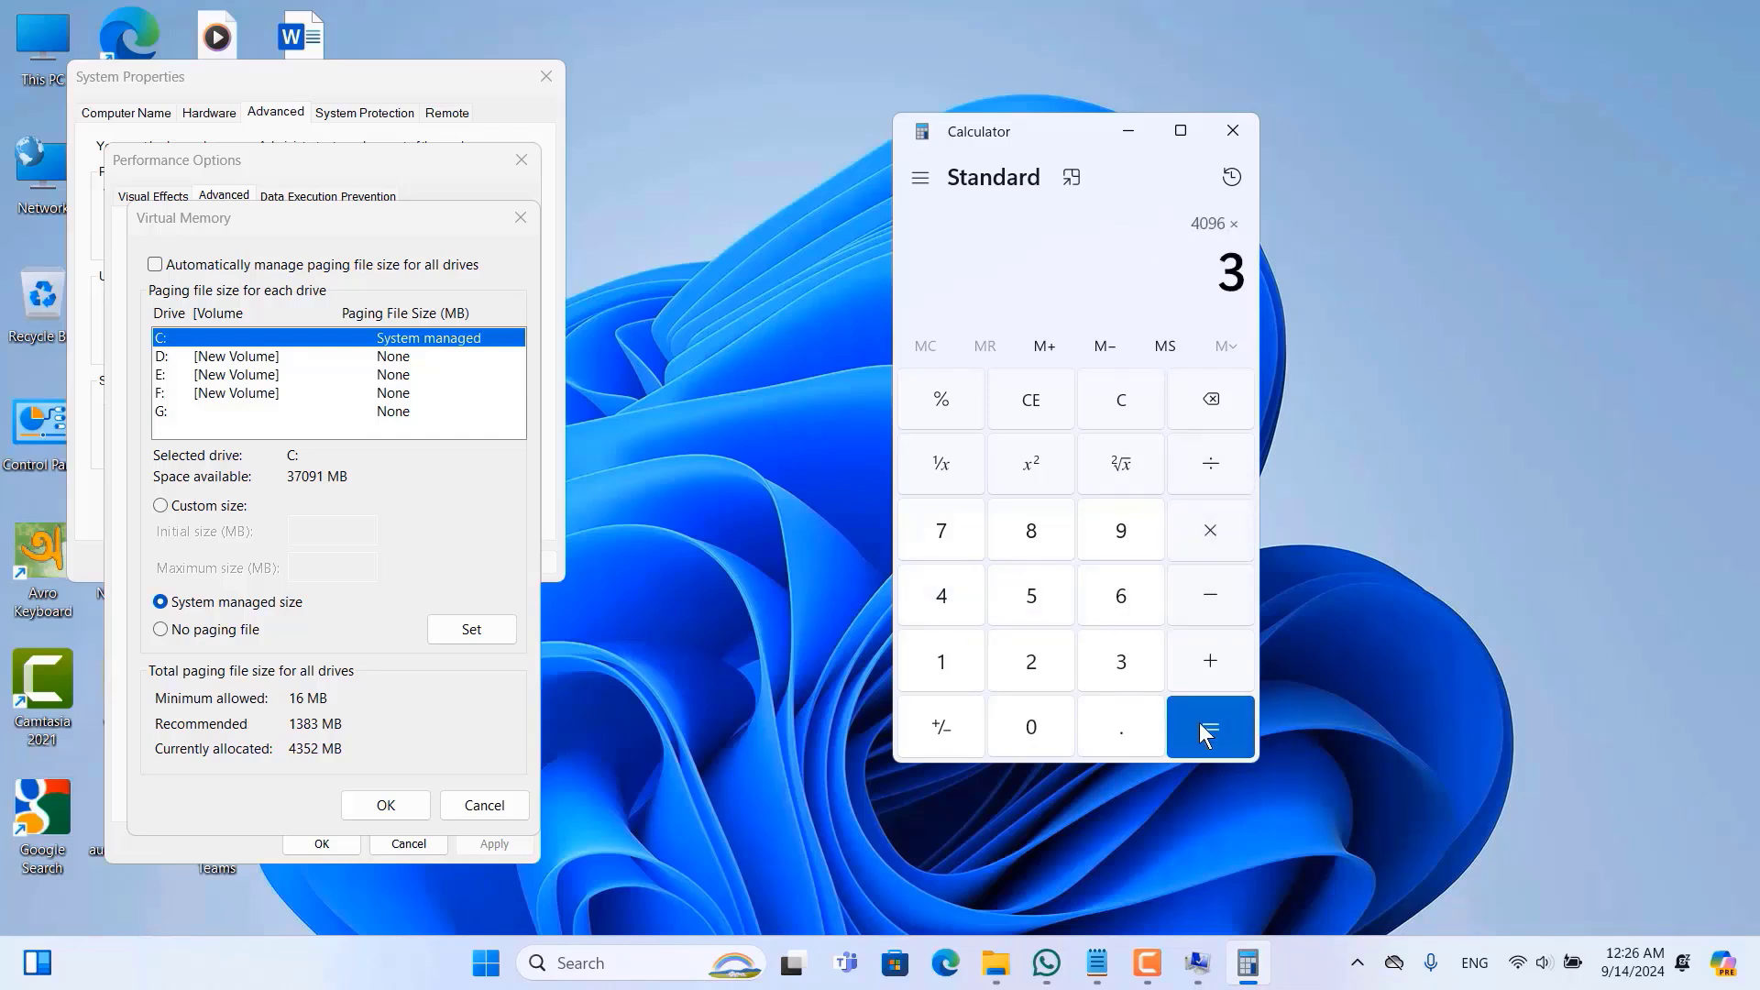
pyautogui.click(1205, 722)
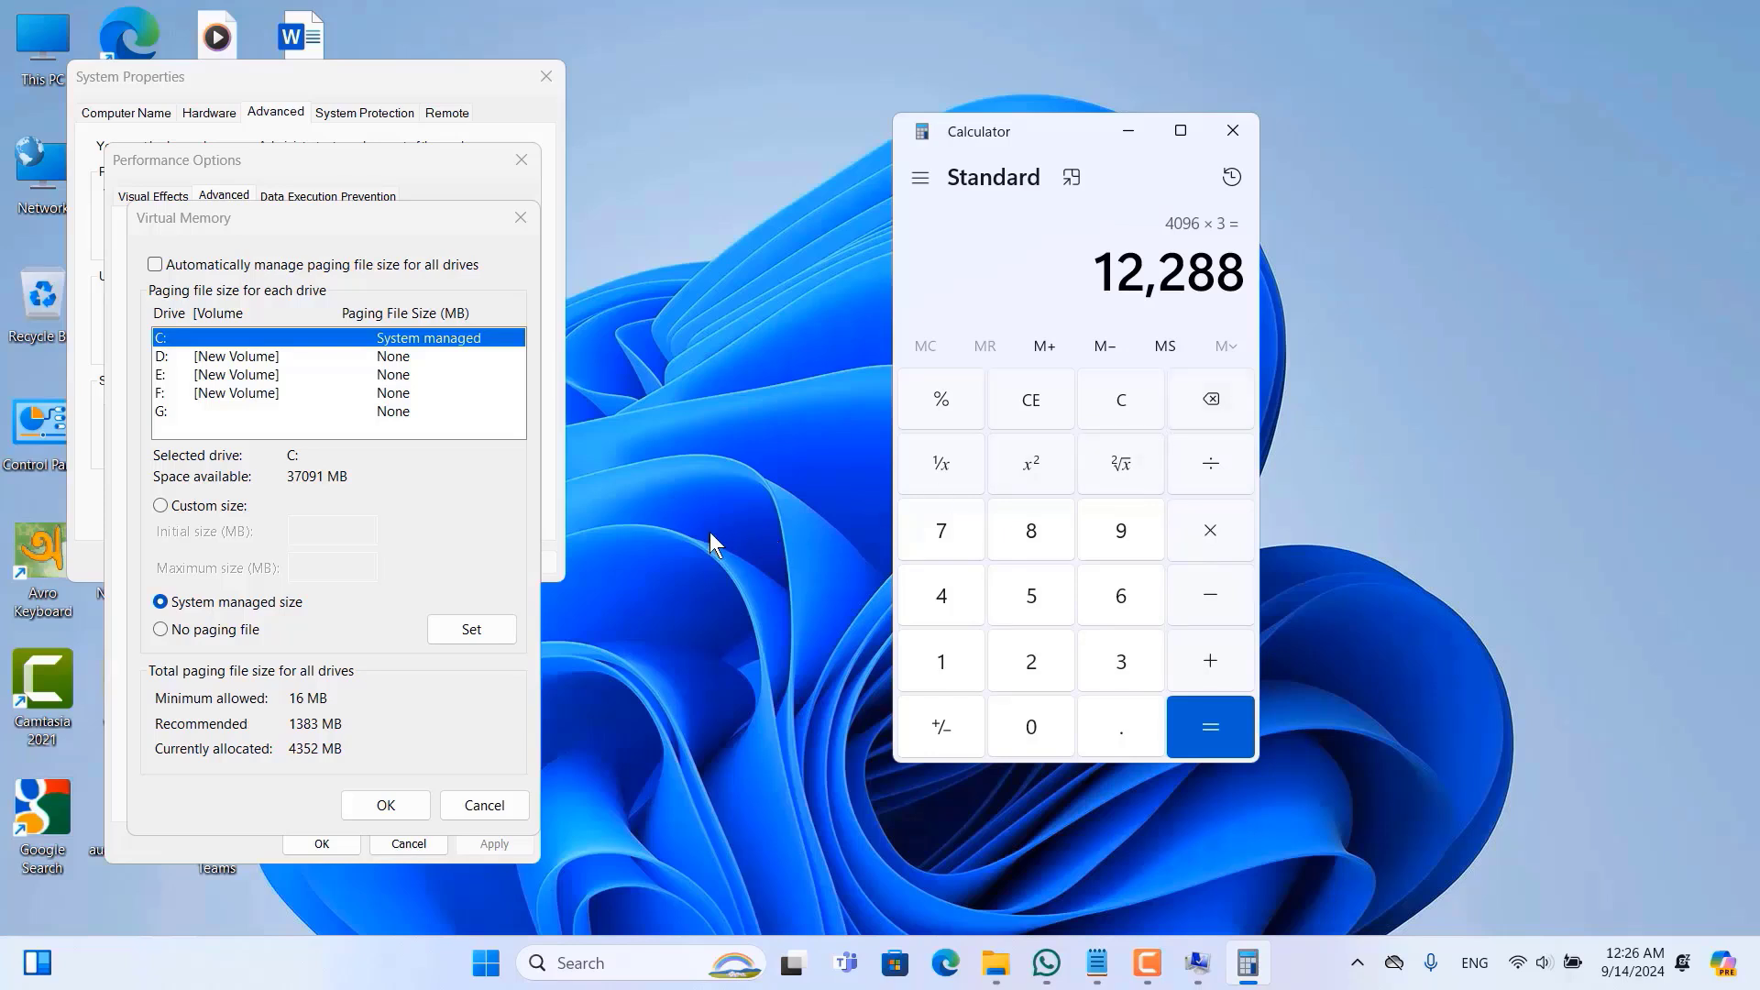
# Switch drive C: to a custom paging file size and set its maximum size to 12288 MB.
pyautogui.click(199, 508)
pyautogui.click(1080, 257)
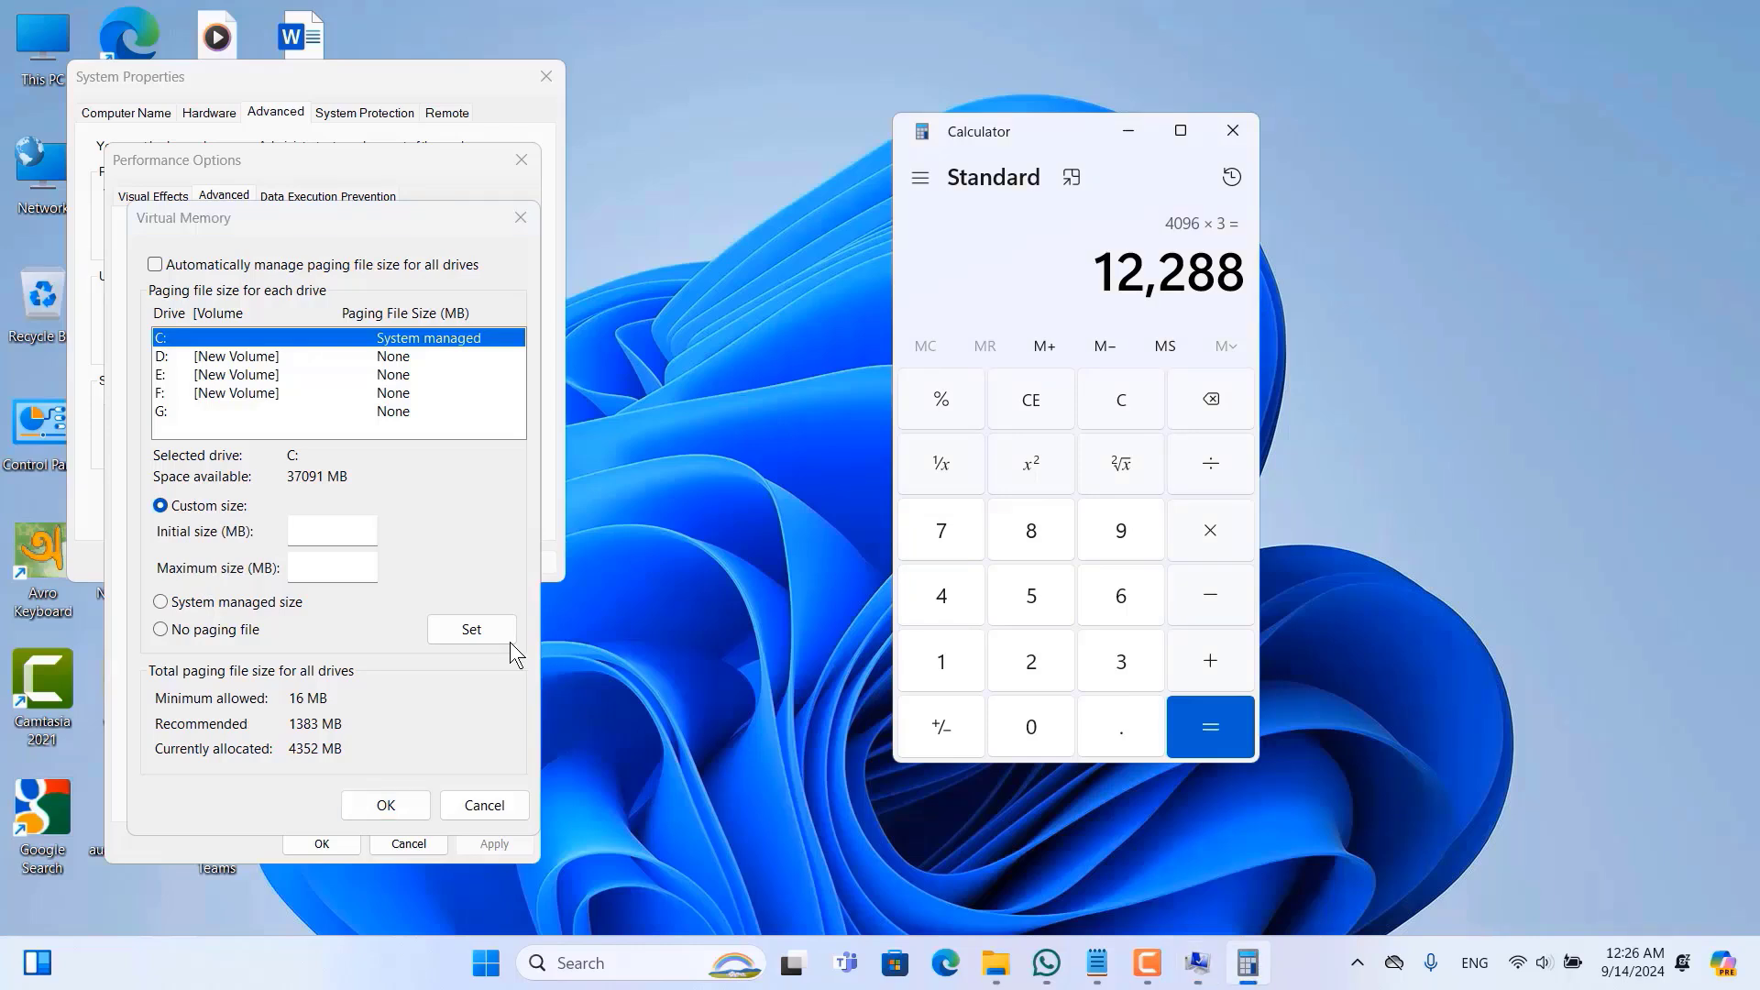
pyautogui.click(316, 568)
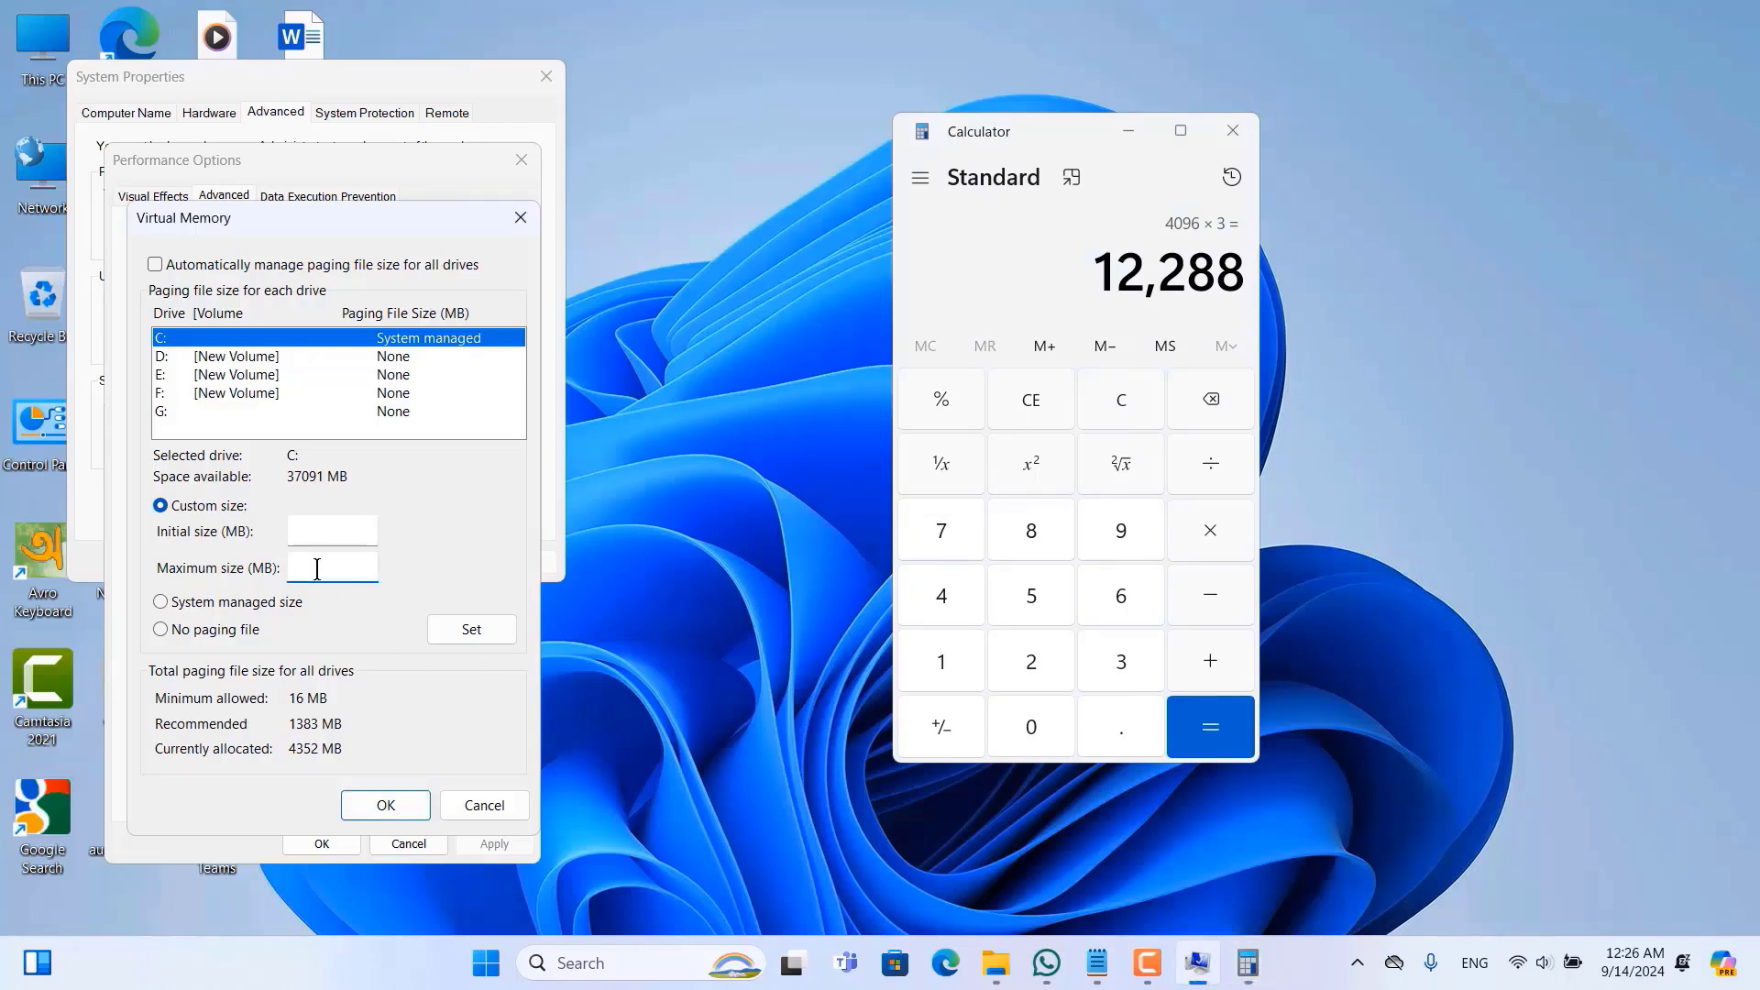
pyautogui.write('12288')
pyautogui.click(318, 539)
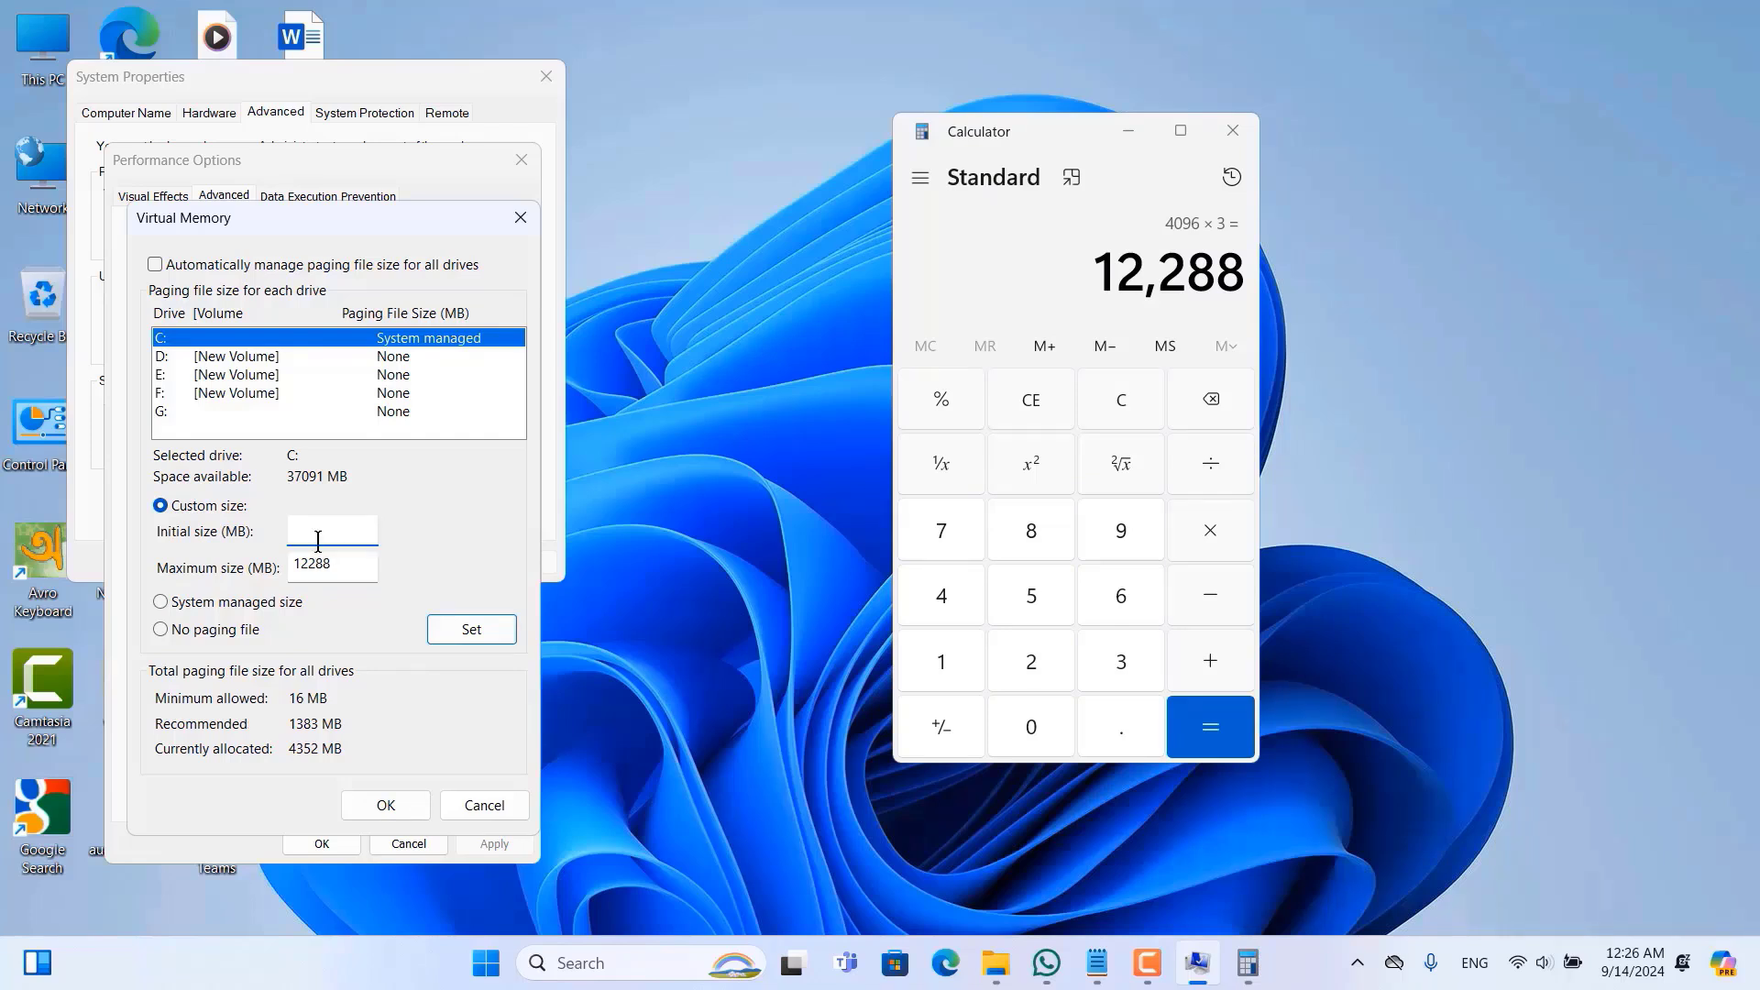
# Clear the calculator and multiply 1024 by 5 for the initial paging file size.
pyautogui.click(1121, 400)
pyautogui.click(949, 657)
pyautogui.click(1008, 724)
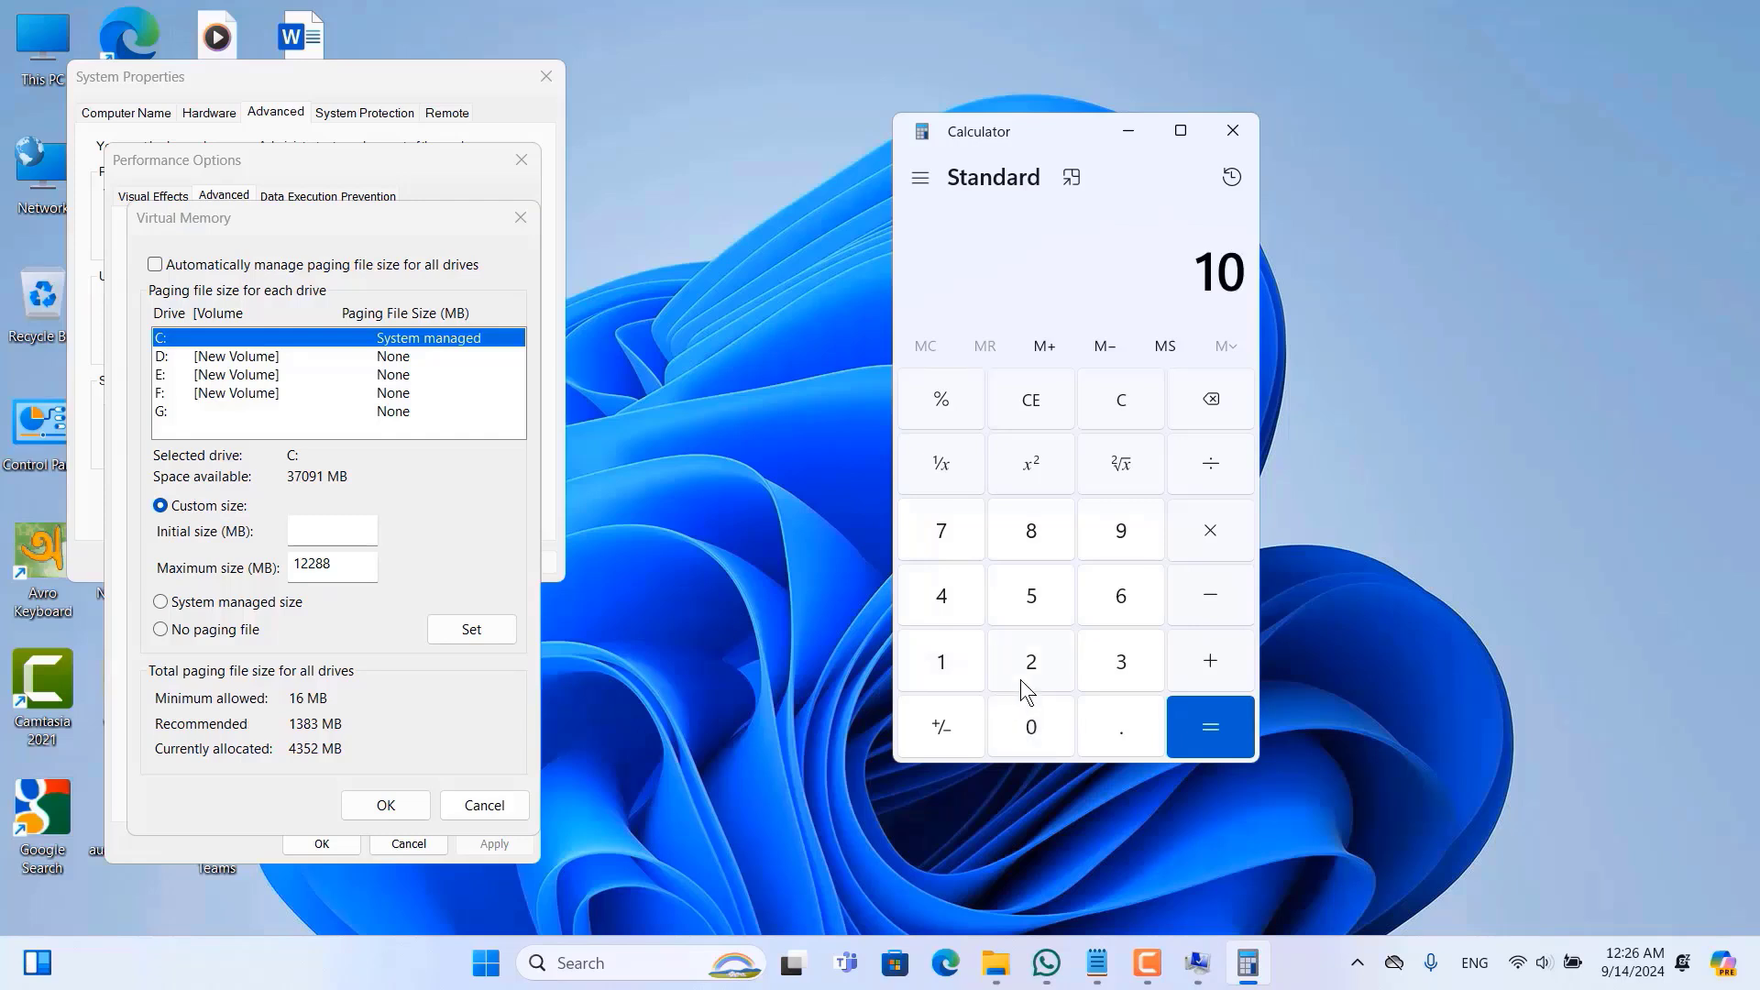
pyautogui.click(1021, 669)
pyautogui.click(953, 602)
pyautogui.click(1183, 545)
pyautogui.click(1069, 612)
pyautogui.press('Return')
# Set the initial paging file size to 5120 MB and confirm the virtual memory, performance and system properties dialogs.
pyautogui.click(335, 534)
pyautogui.write('5120')
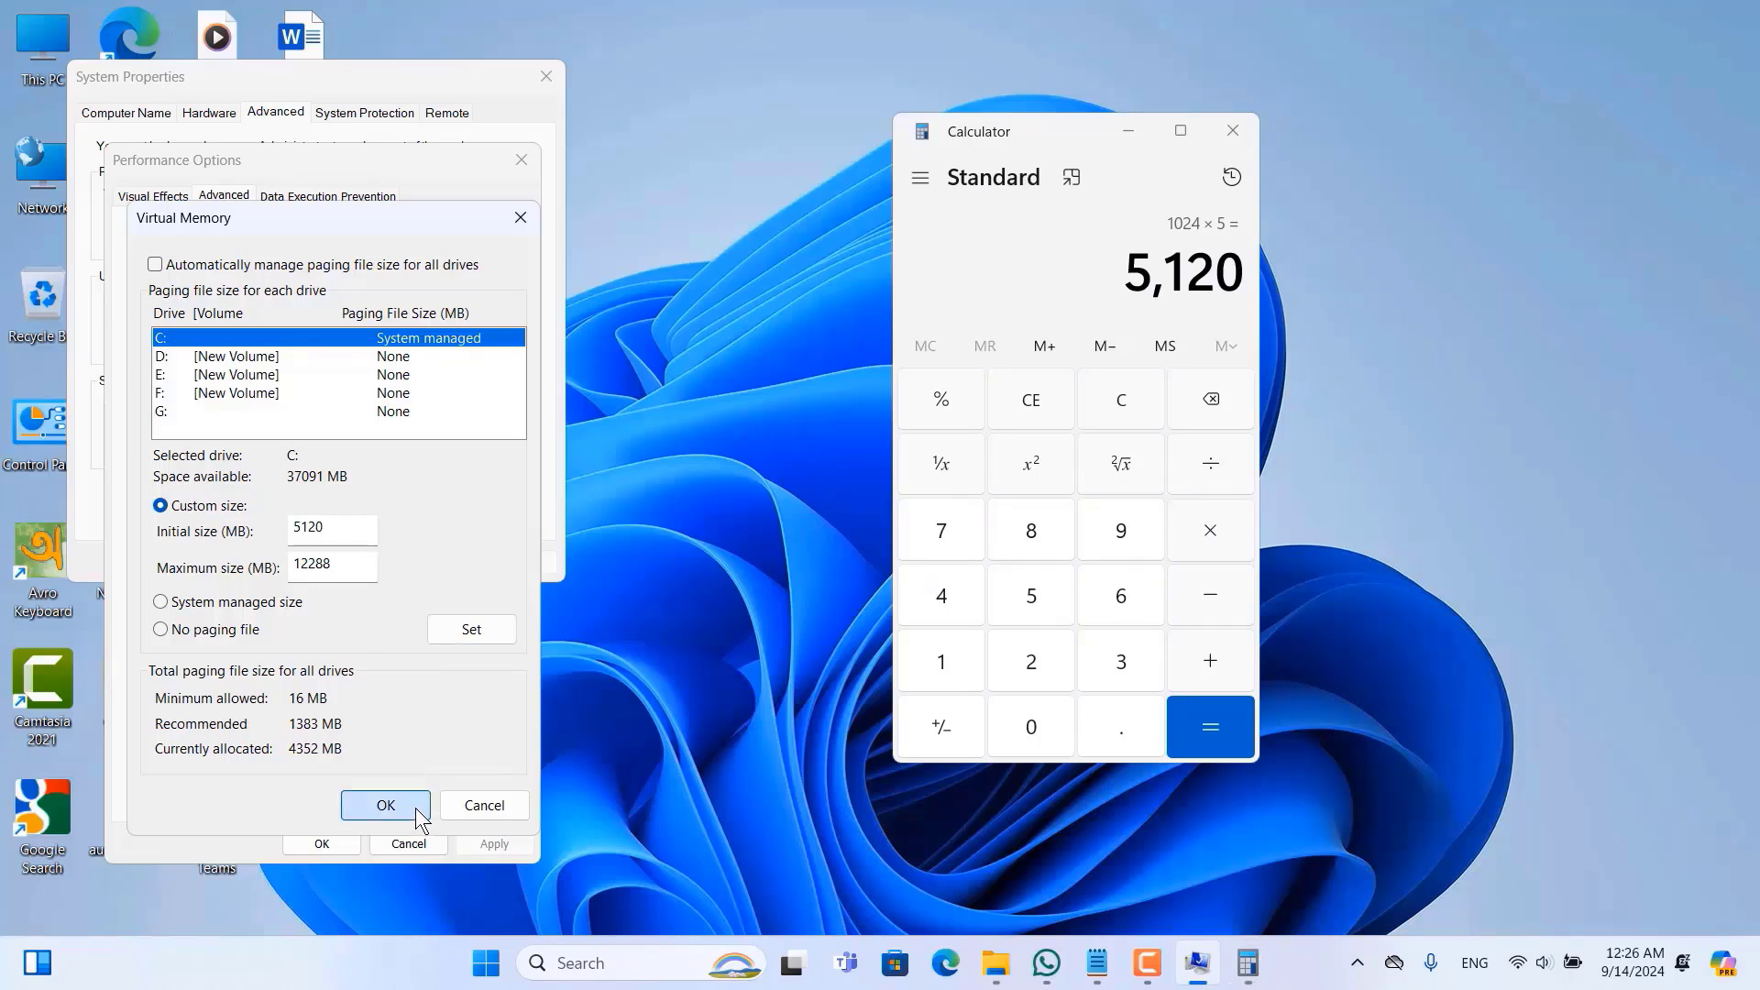
pyautogui.click(415, 807)
pyautogui.click(313, 844)
pyautogui.click(315, 562)
# Refresh the desktop twice and move the Calculator window out of the way.
pyautogui.rightClick(645, 244)
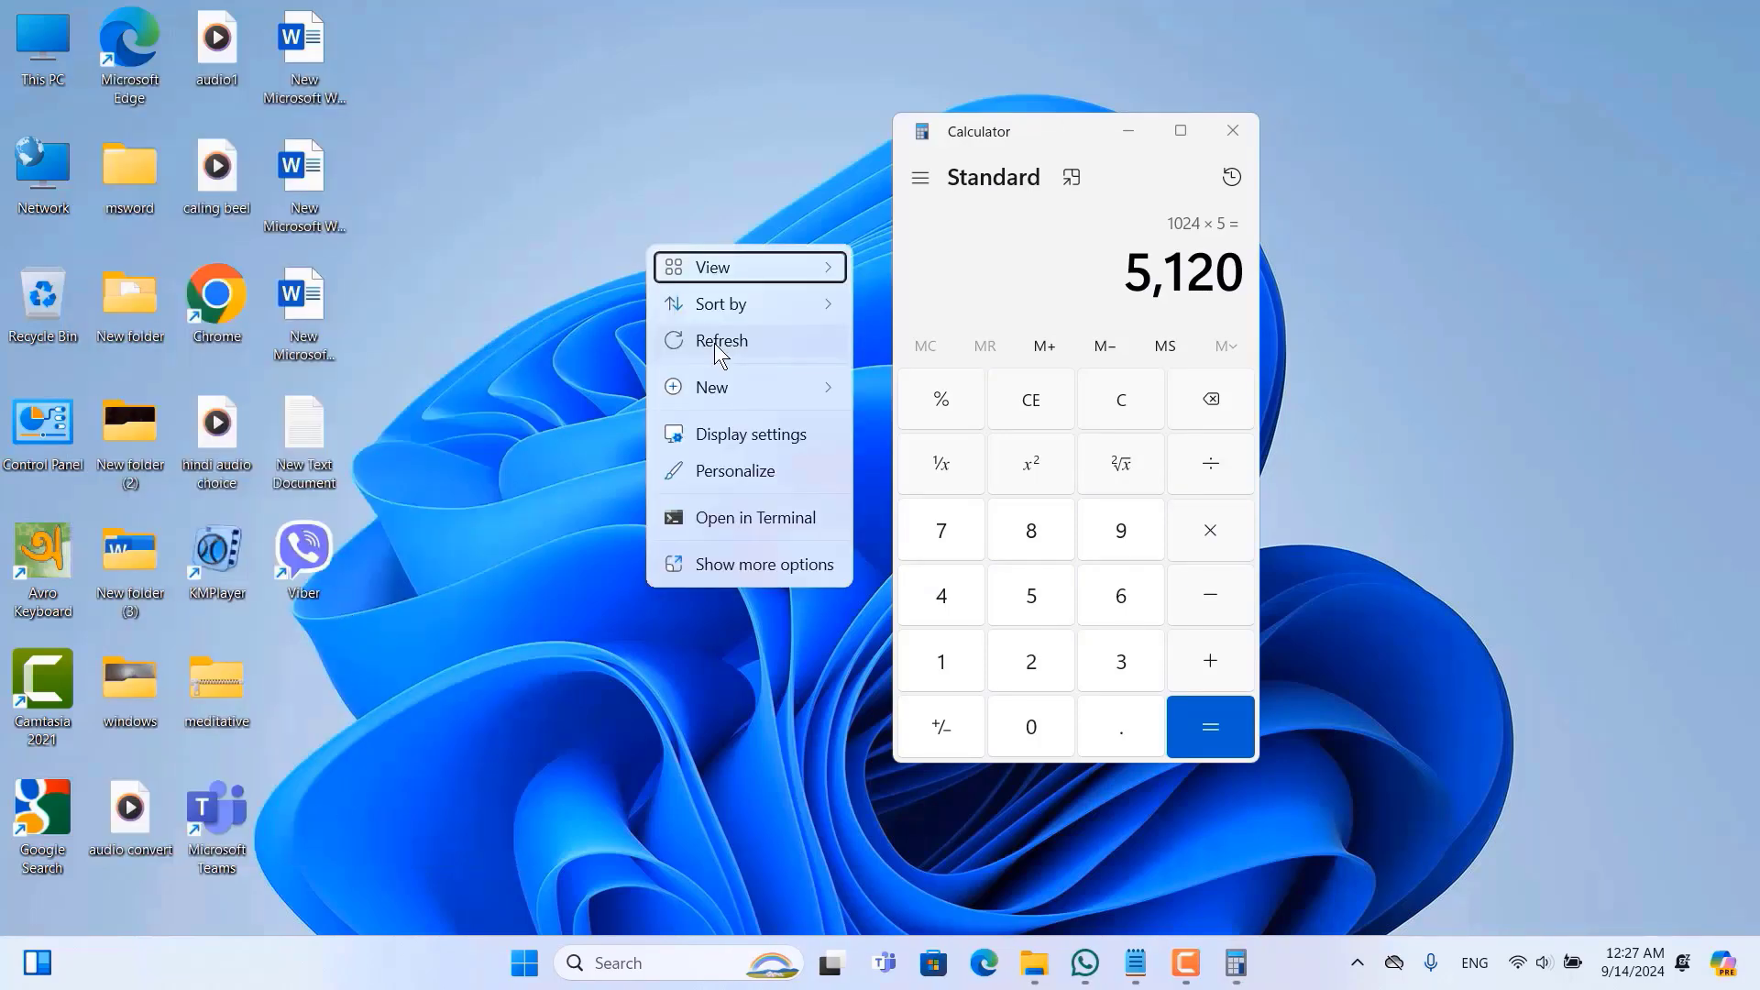
pyautogui.click(717, 343)
pyautogui.moveTo(1010, 133); pyautogui.dragTo(1393, 209)
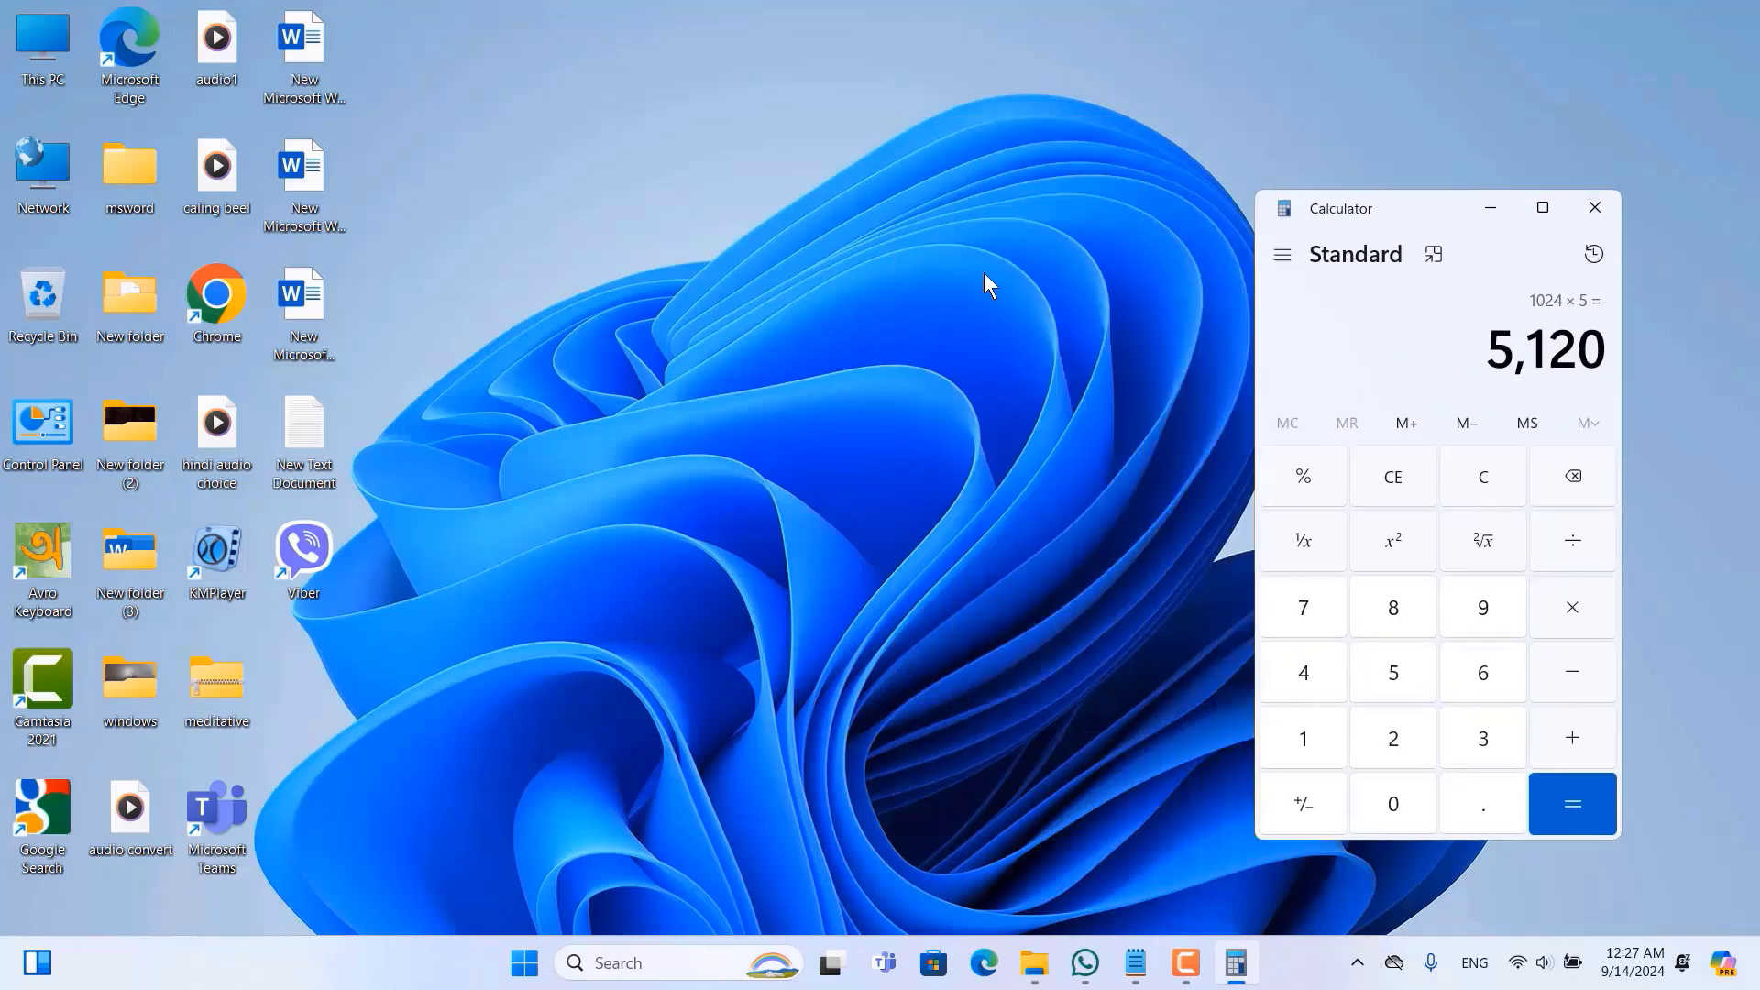
pyautogui.rightClick(878, 194)
pyautogui.click(949, 295)
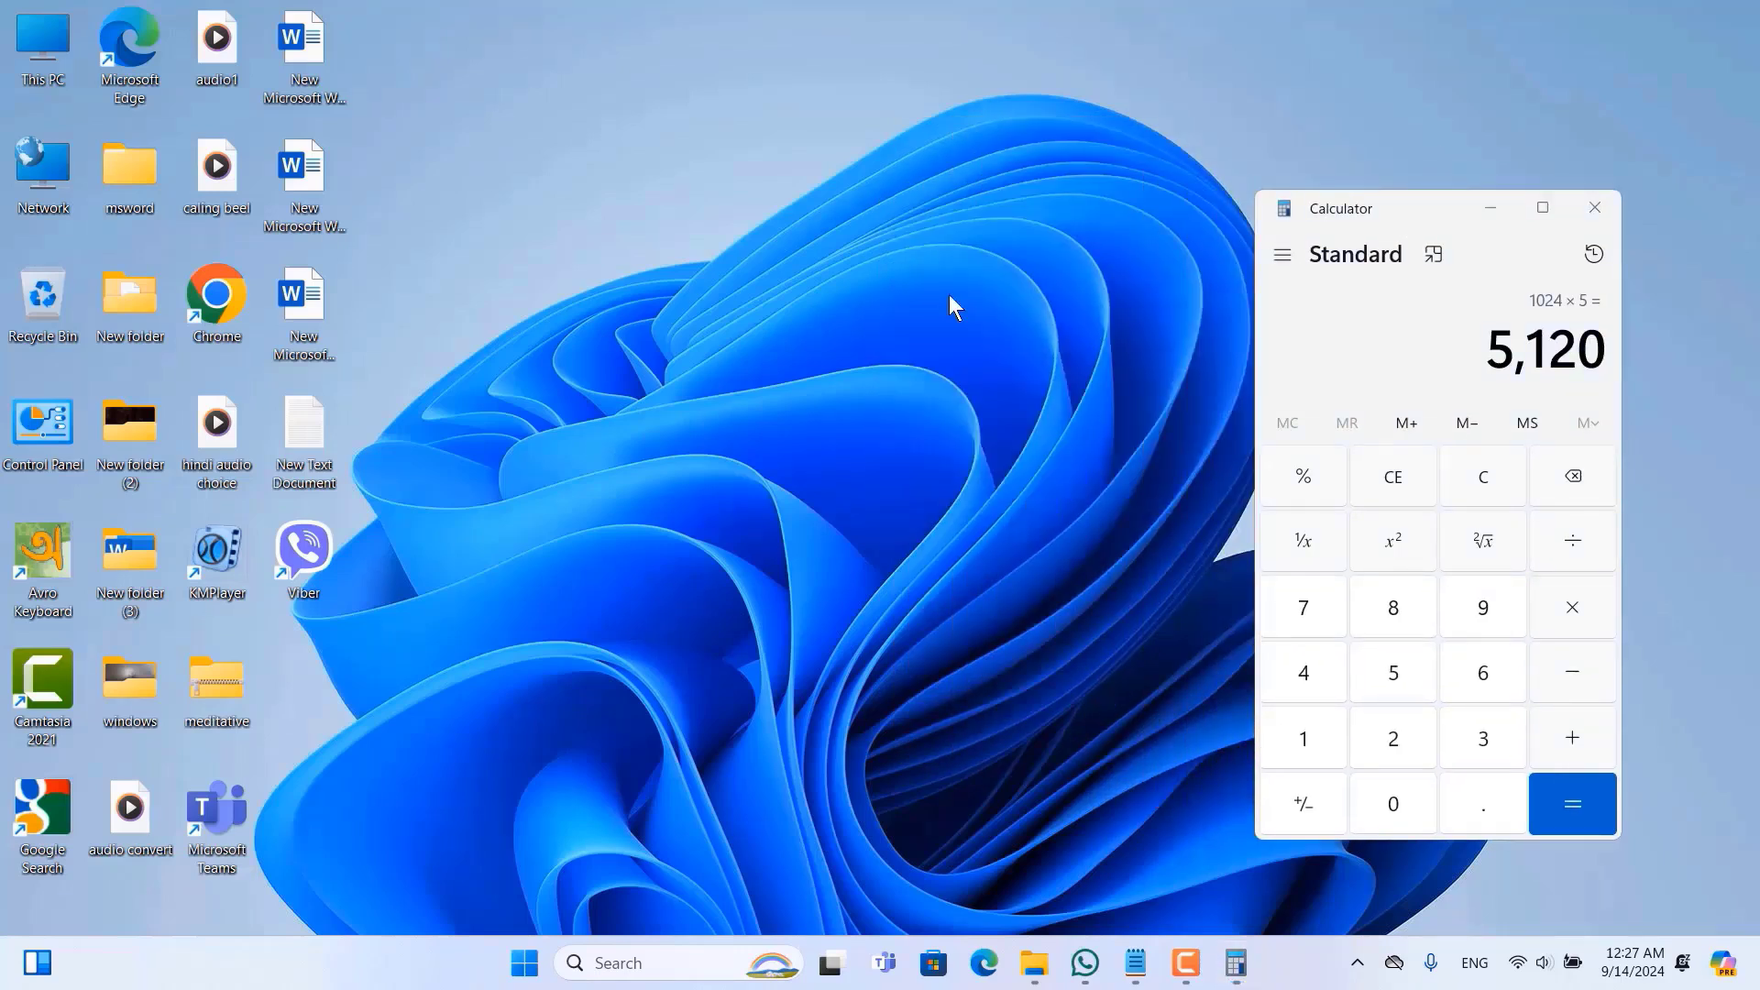